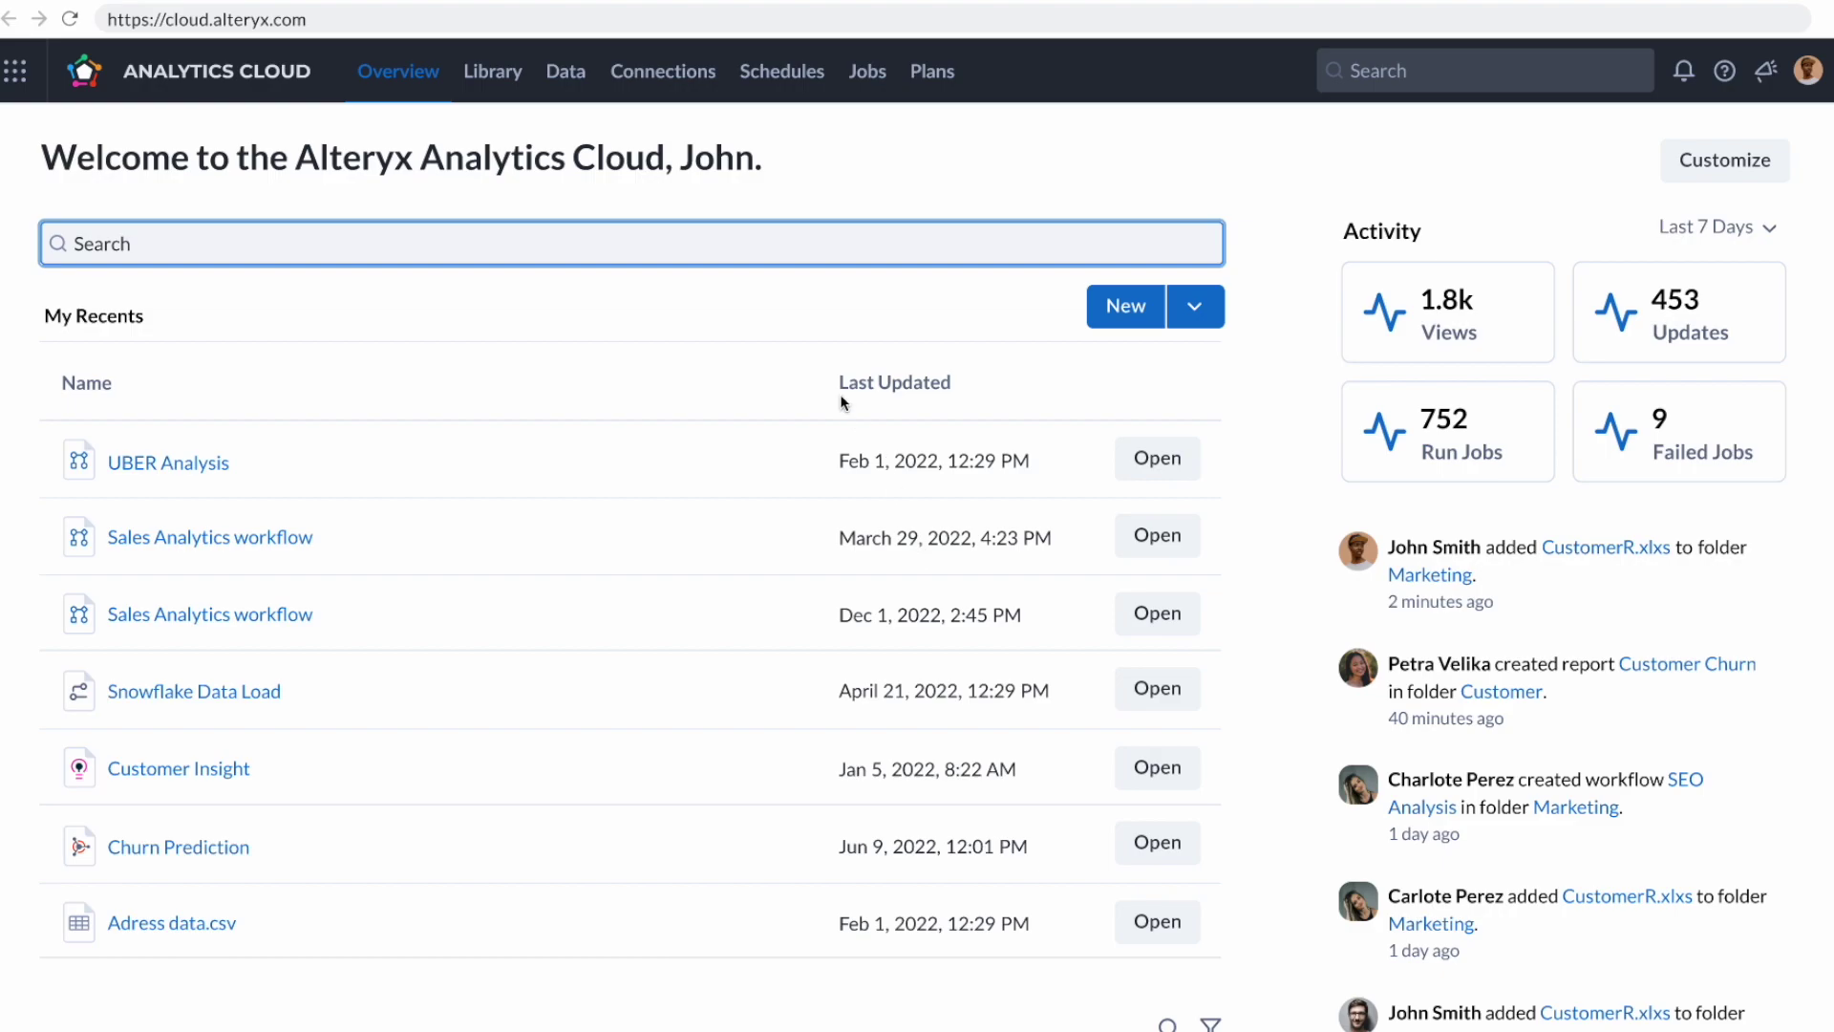
- Go to the Library and view the saved connections: My Snowflake, Company S3 and My Postgre
left_click(512, 77)
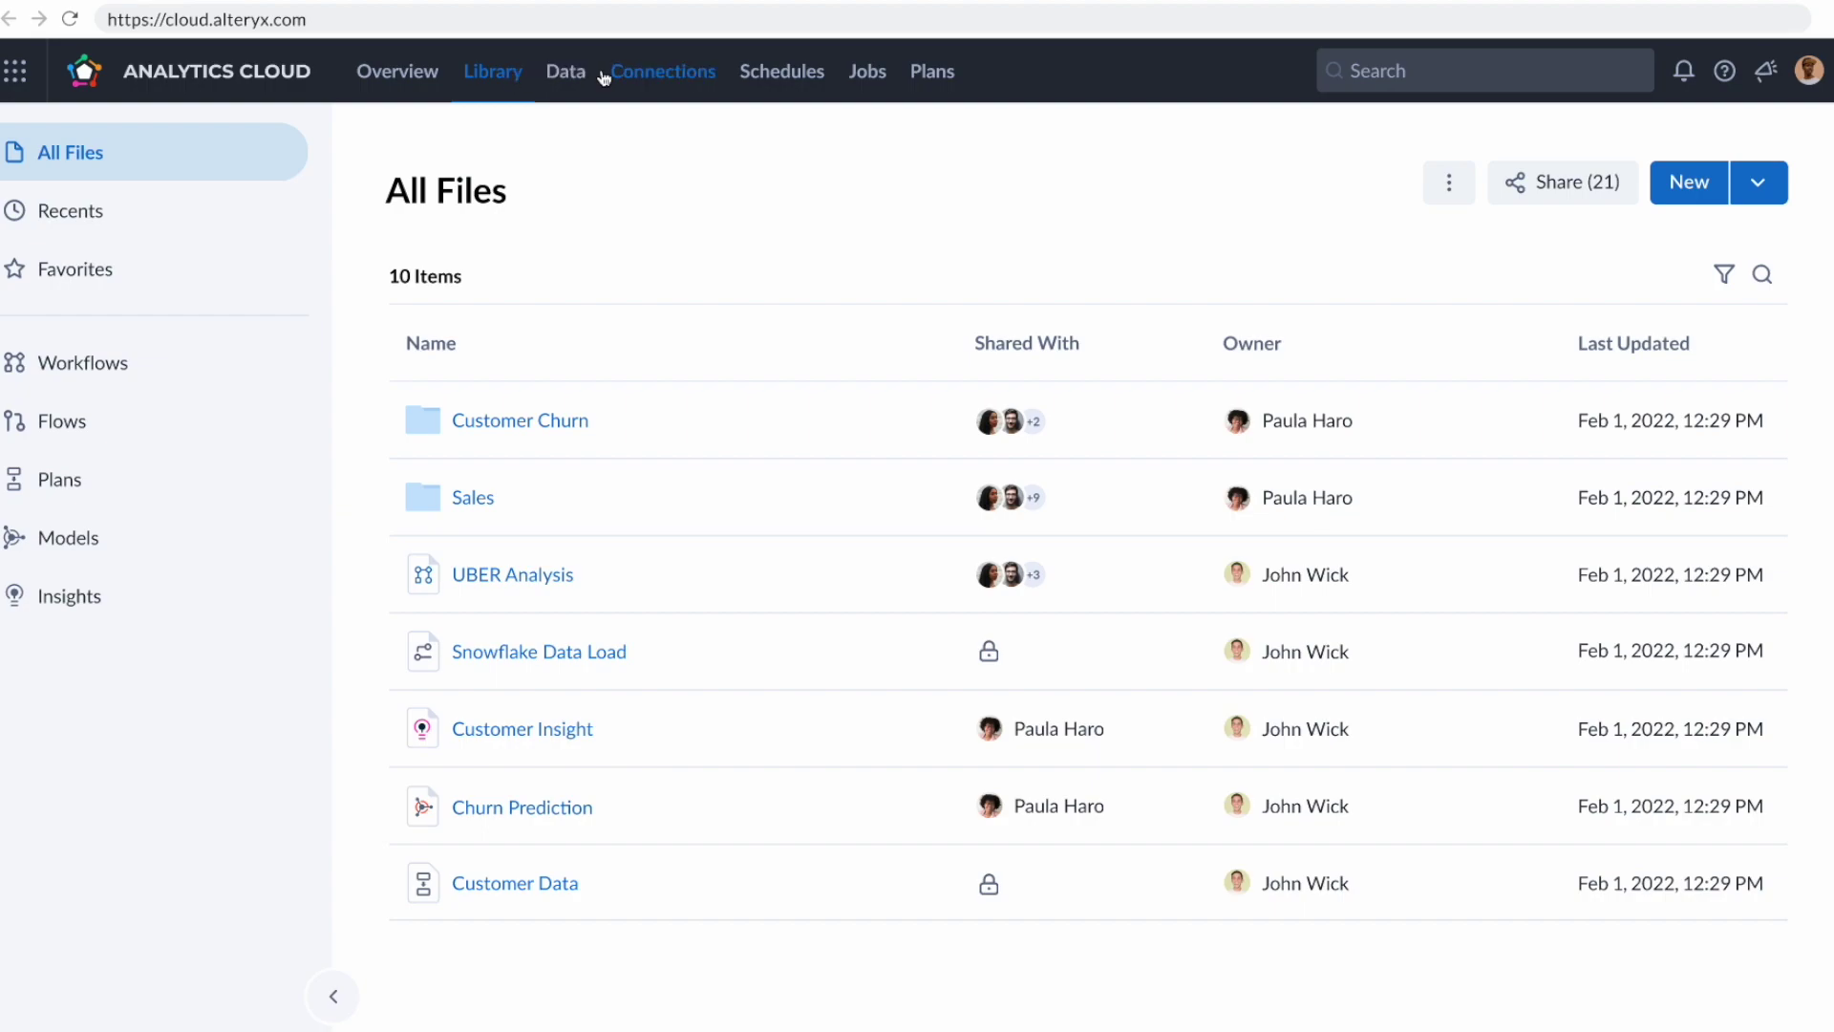
left_click(655, 78)
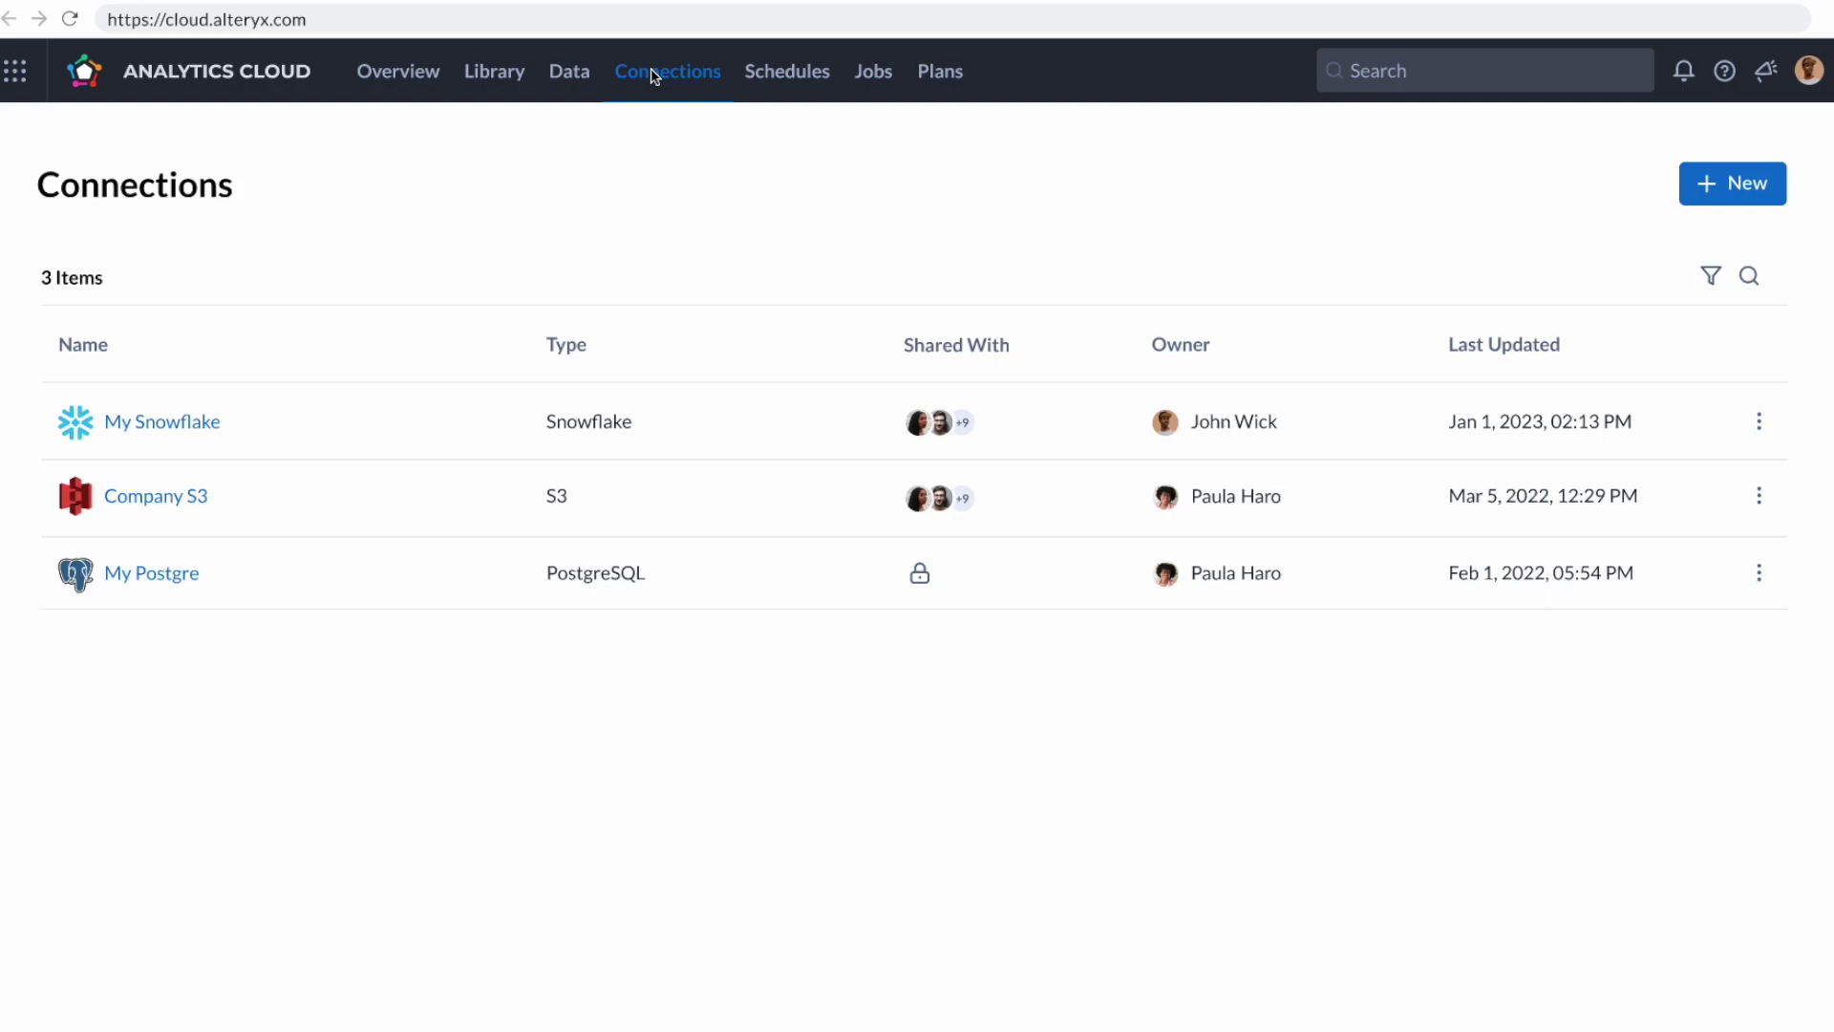
left_click(1746, 184)
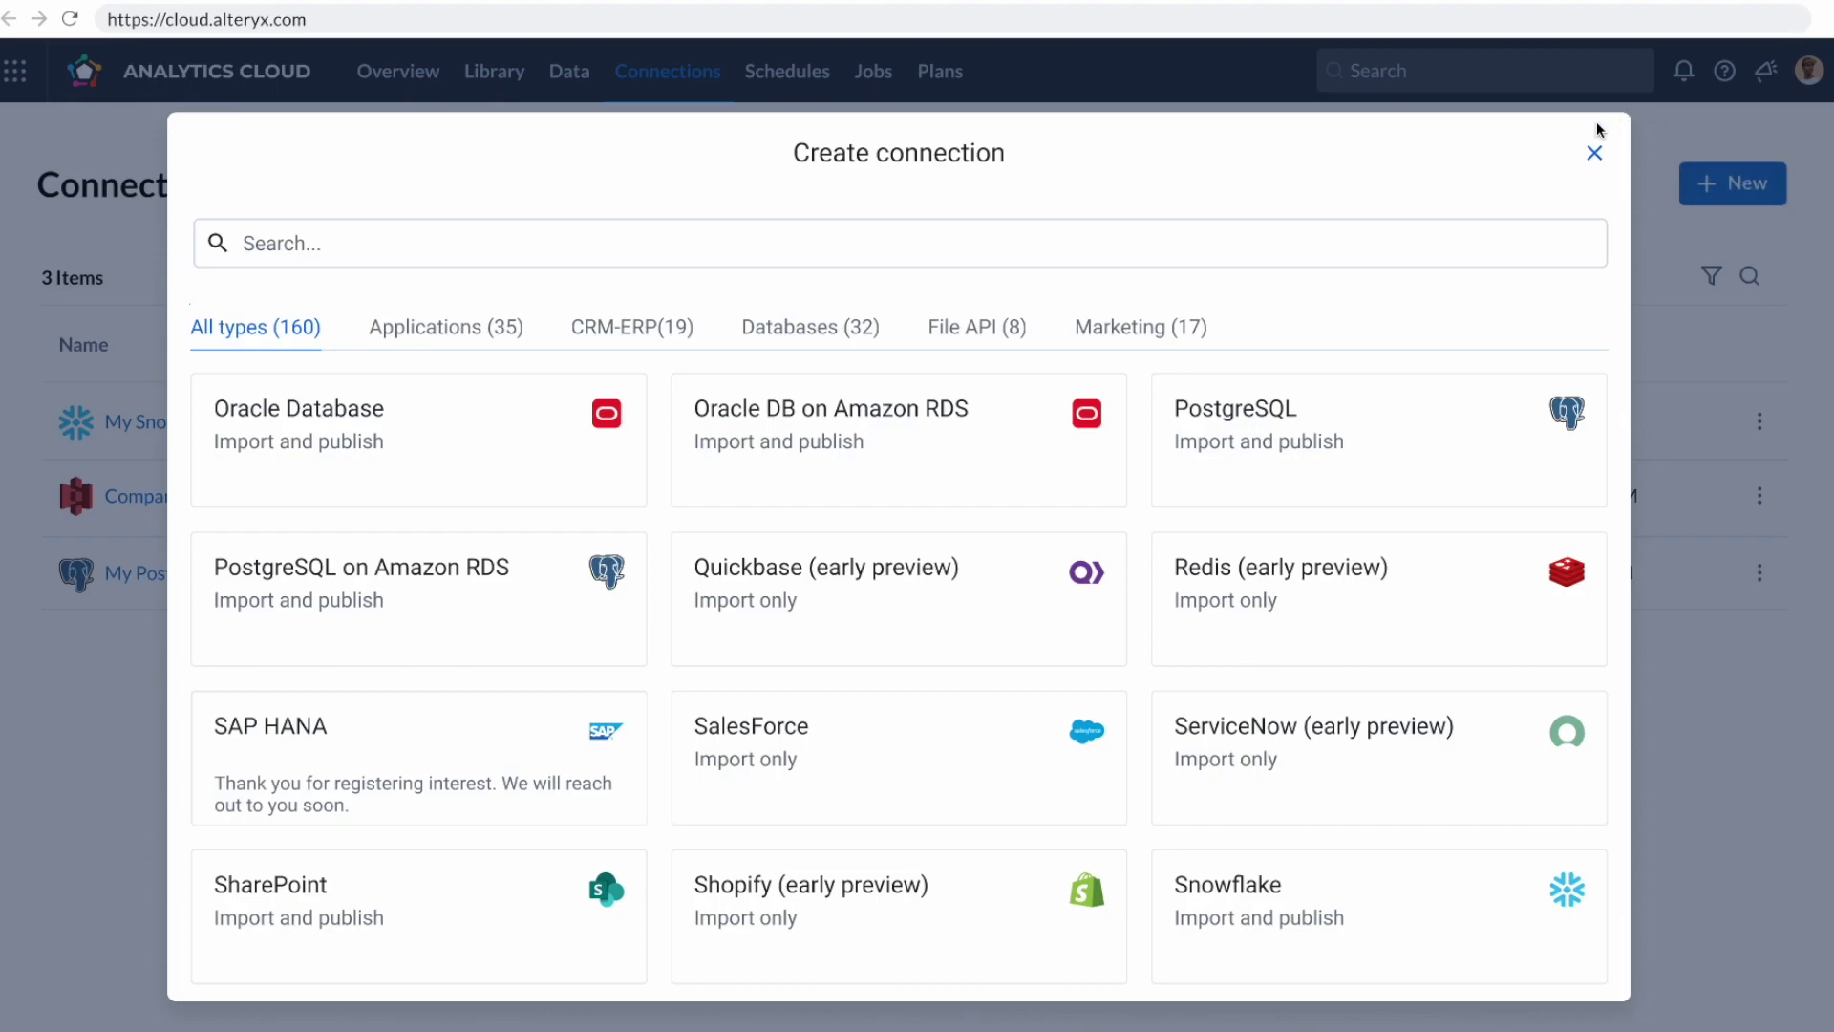
left_click(1594, 153)
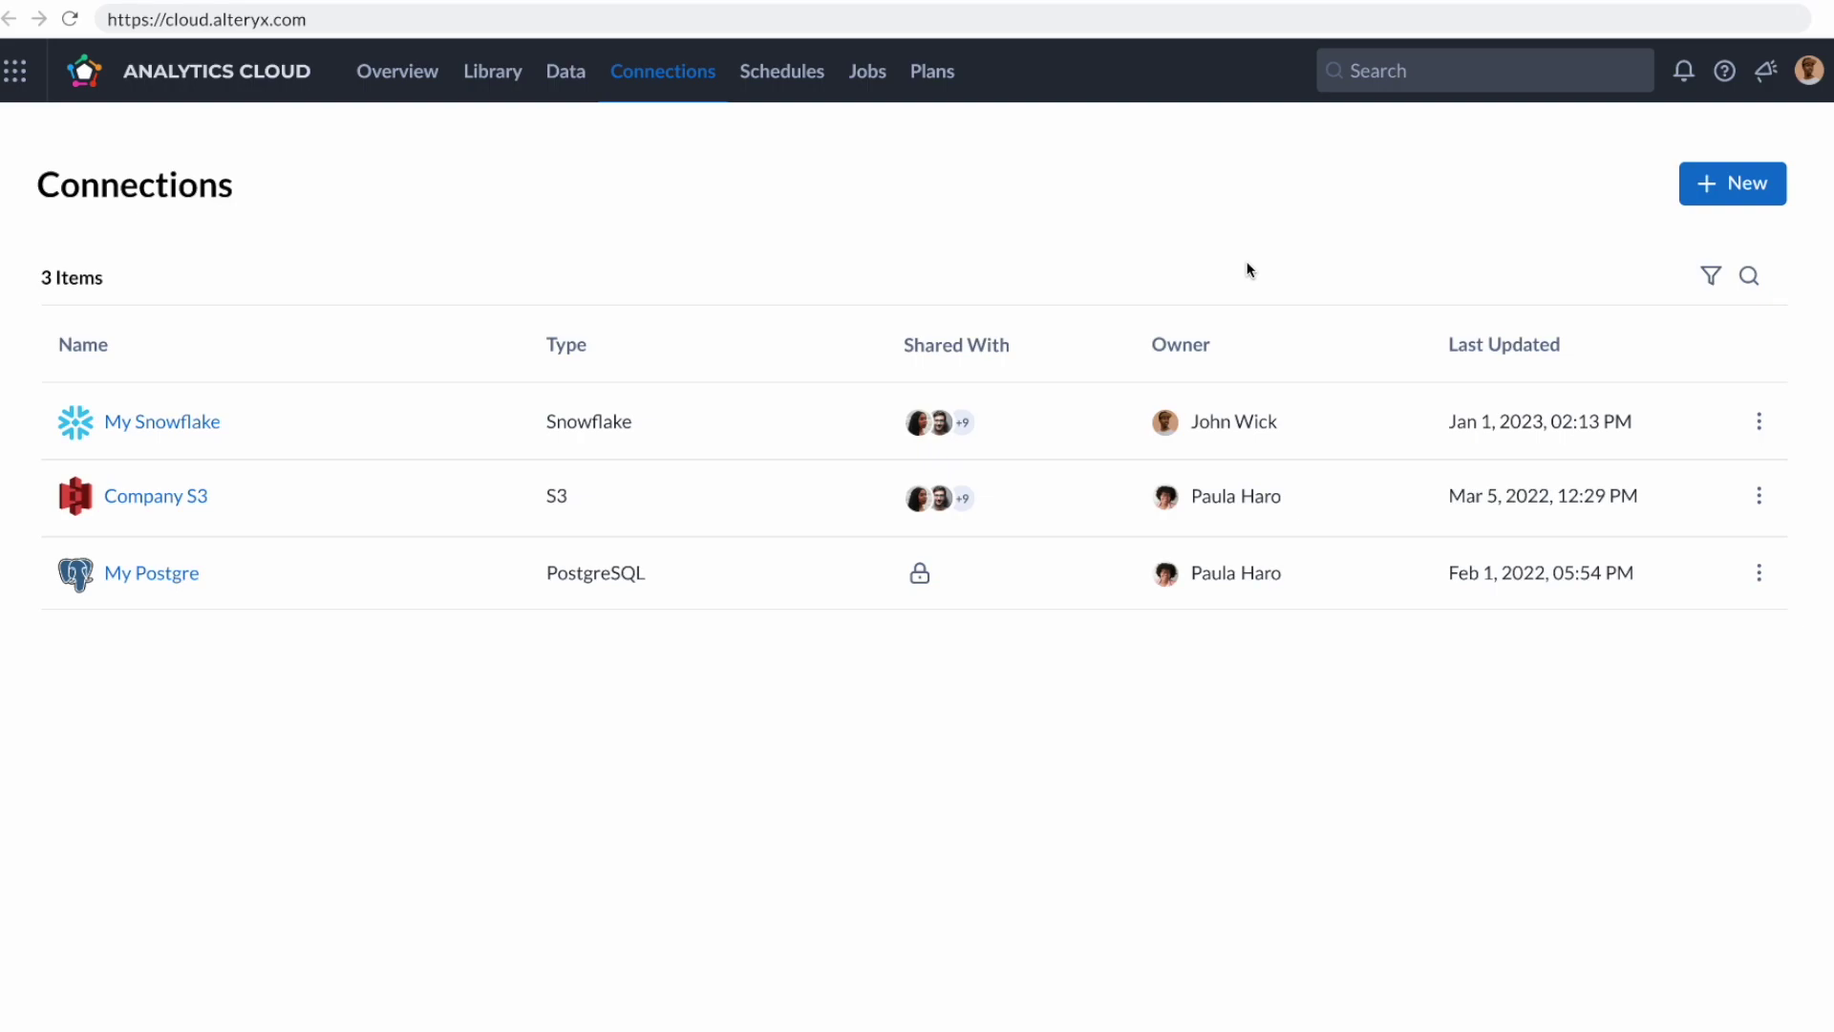
- Use the My Snowflake connection in a new Designer Cloud workflow
left_click(1766, 427)
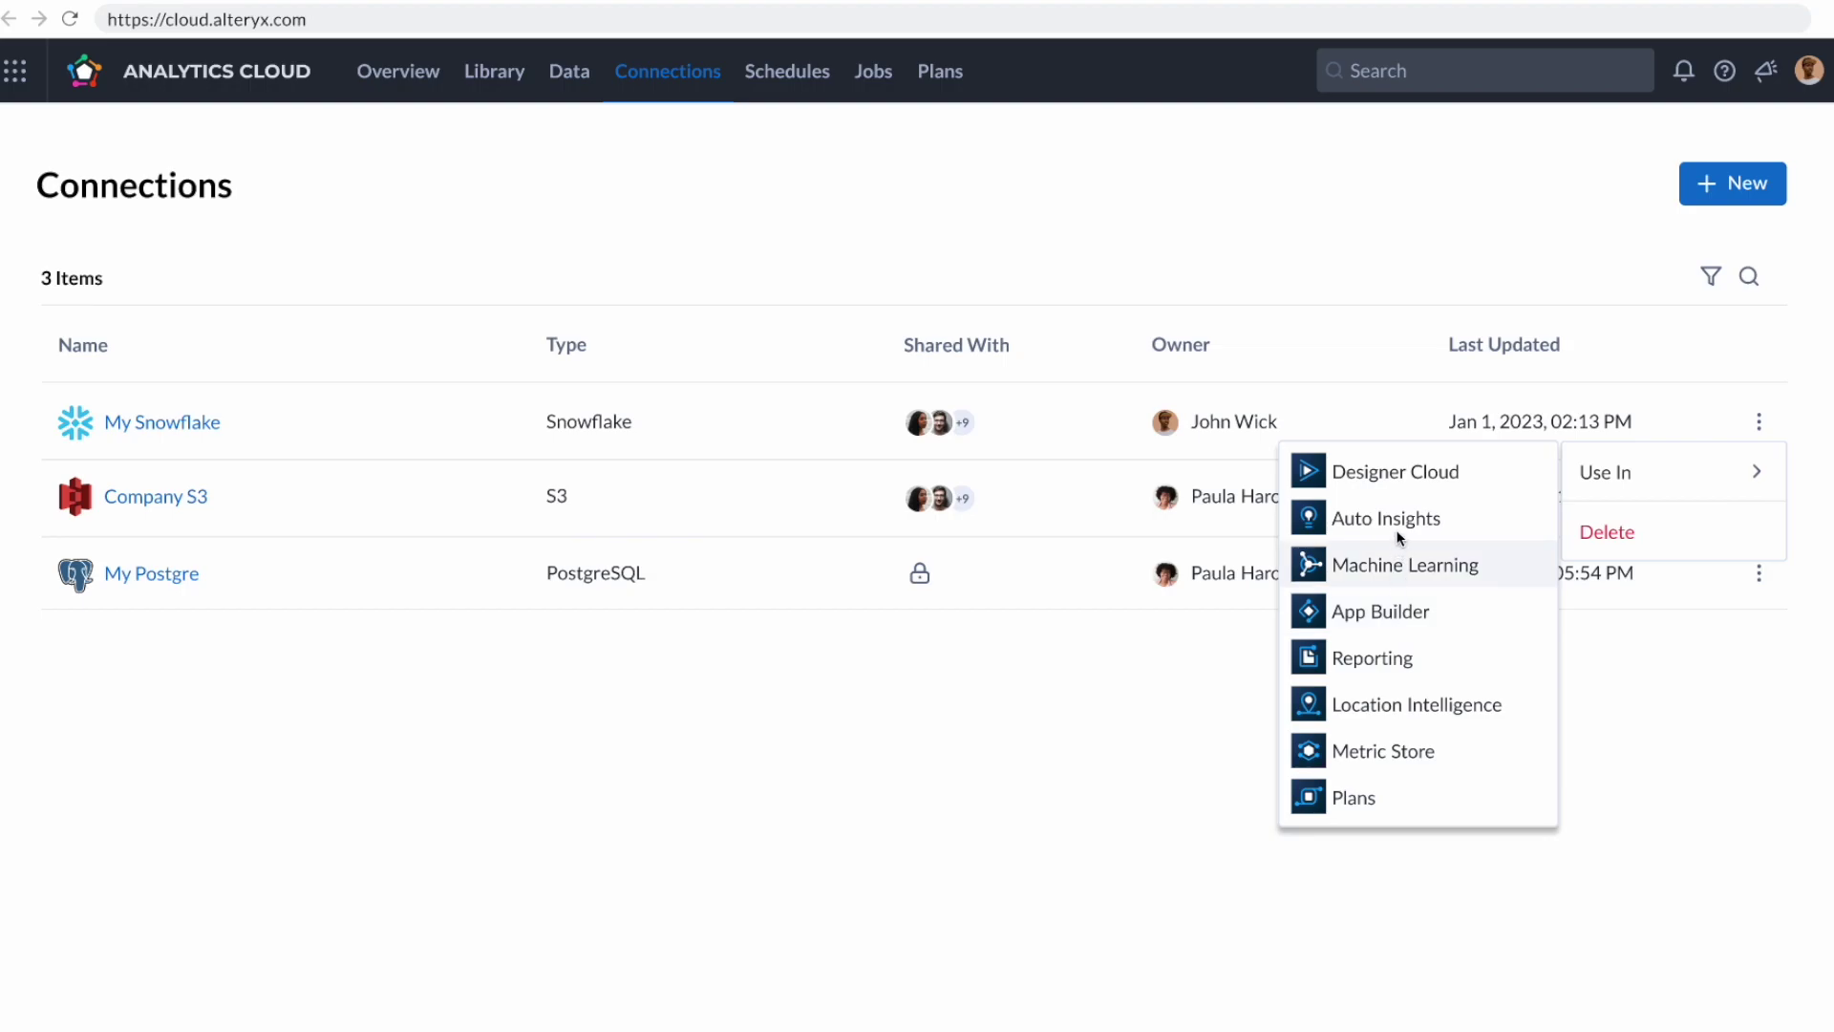
left_click(1403, 477)
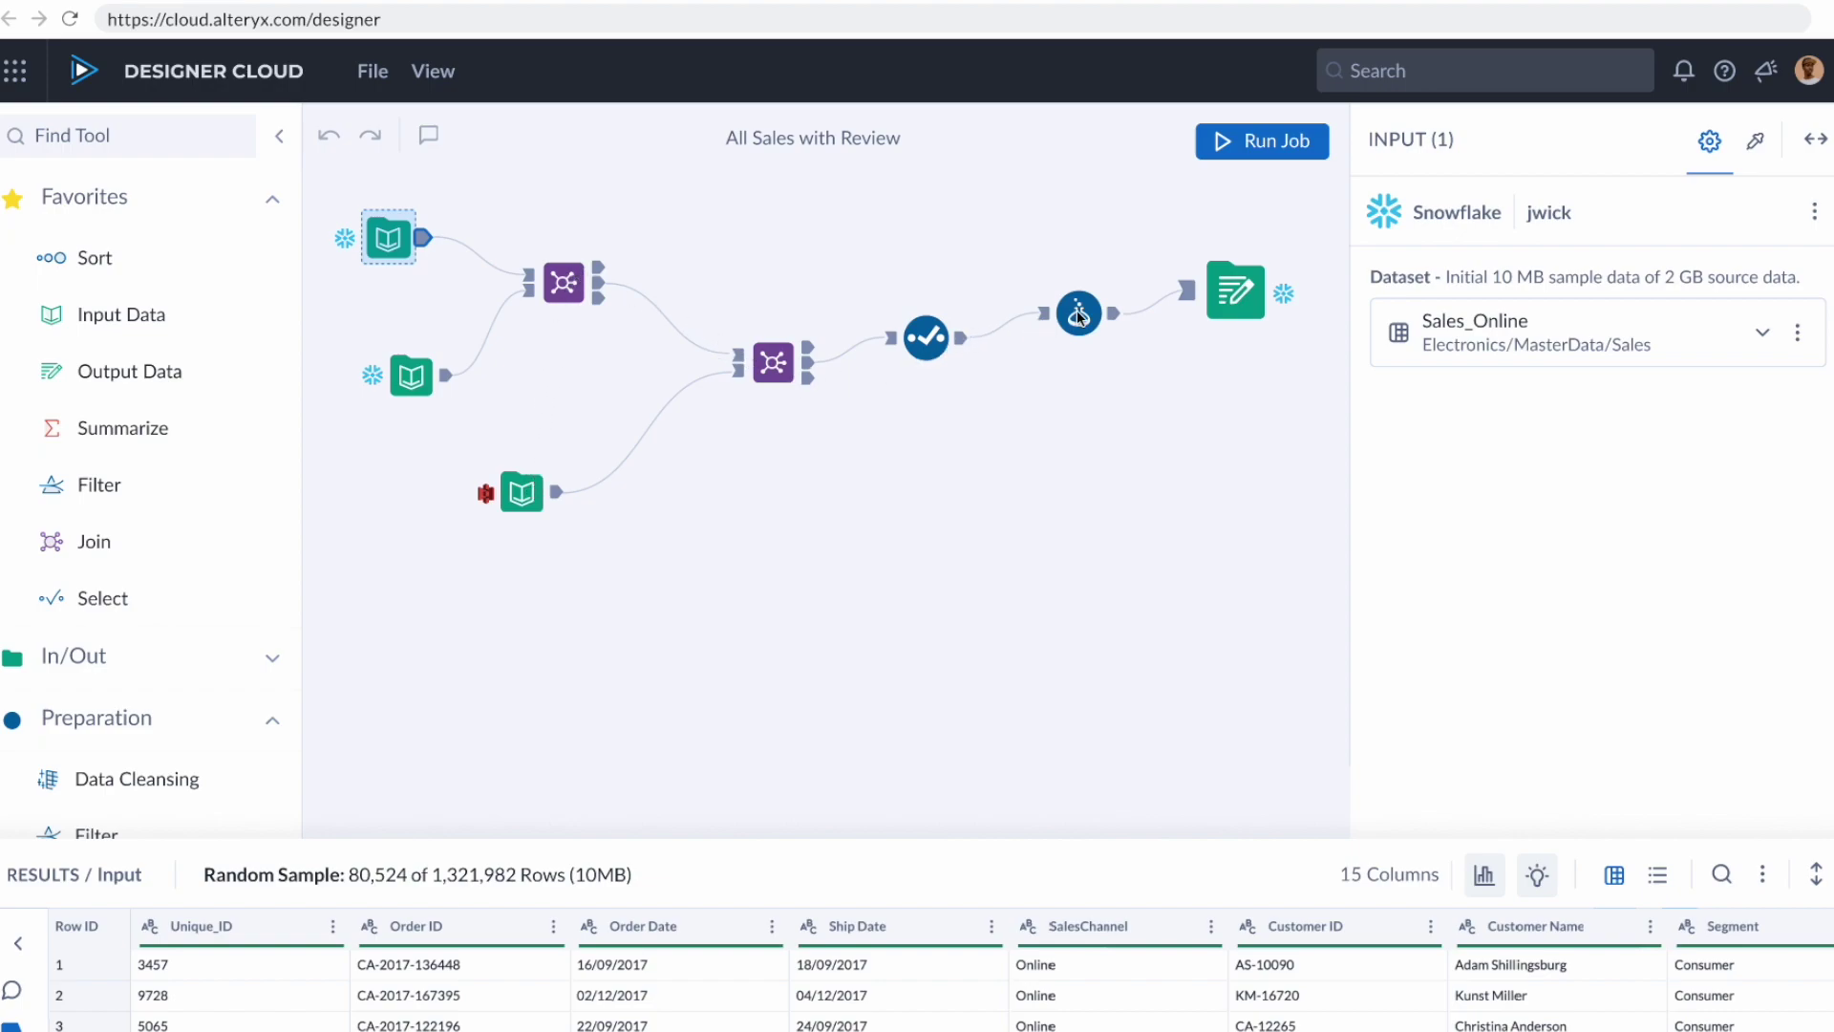
- Inspect the Output node writing Sales_and_Review_Summary to Snowflake, then return to the workflow canvas
left_click(1227, 311)
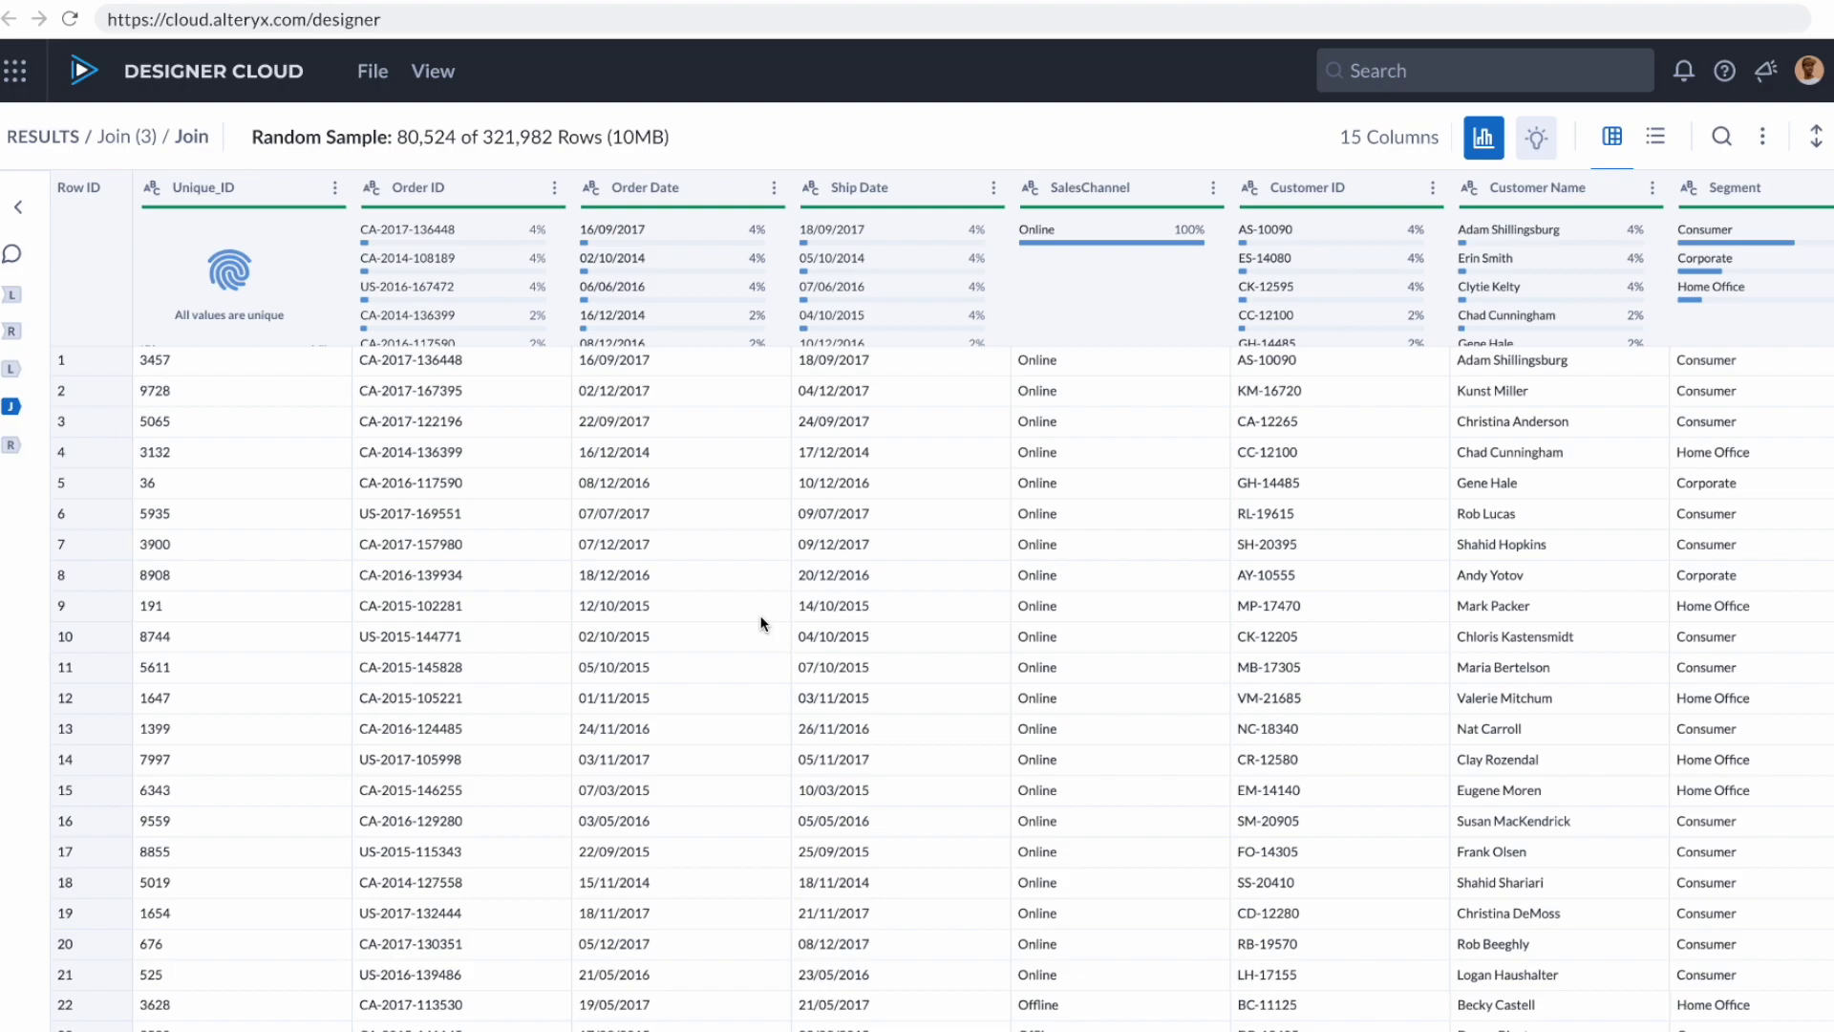
left_click(1816, 136)
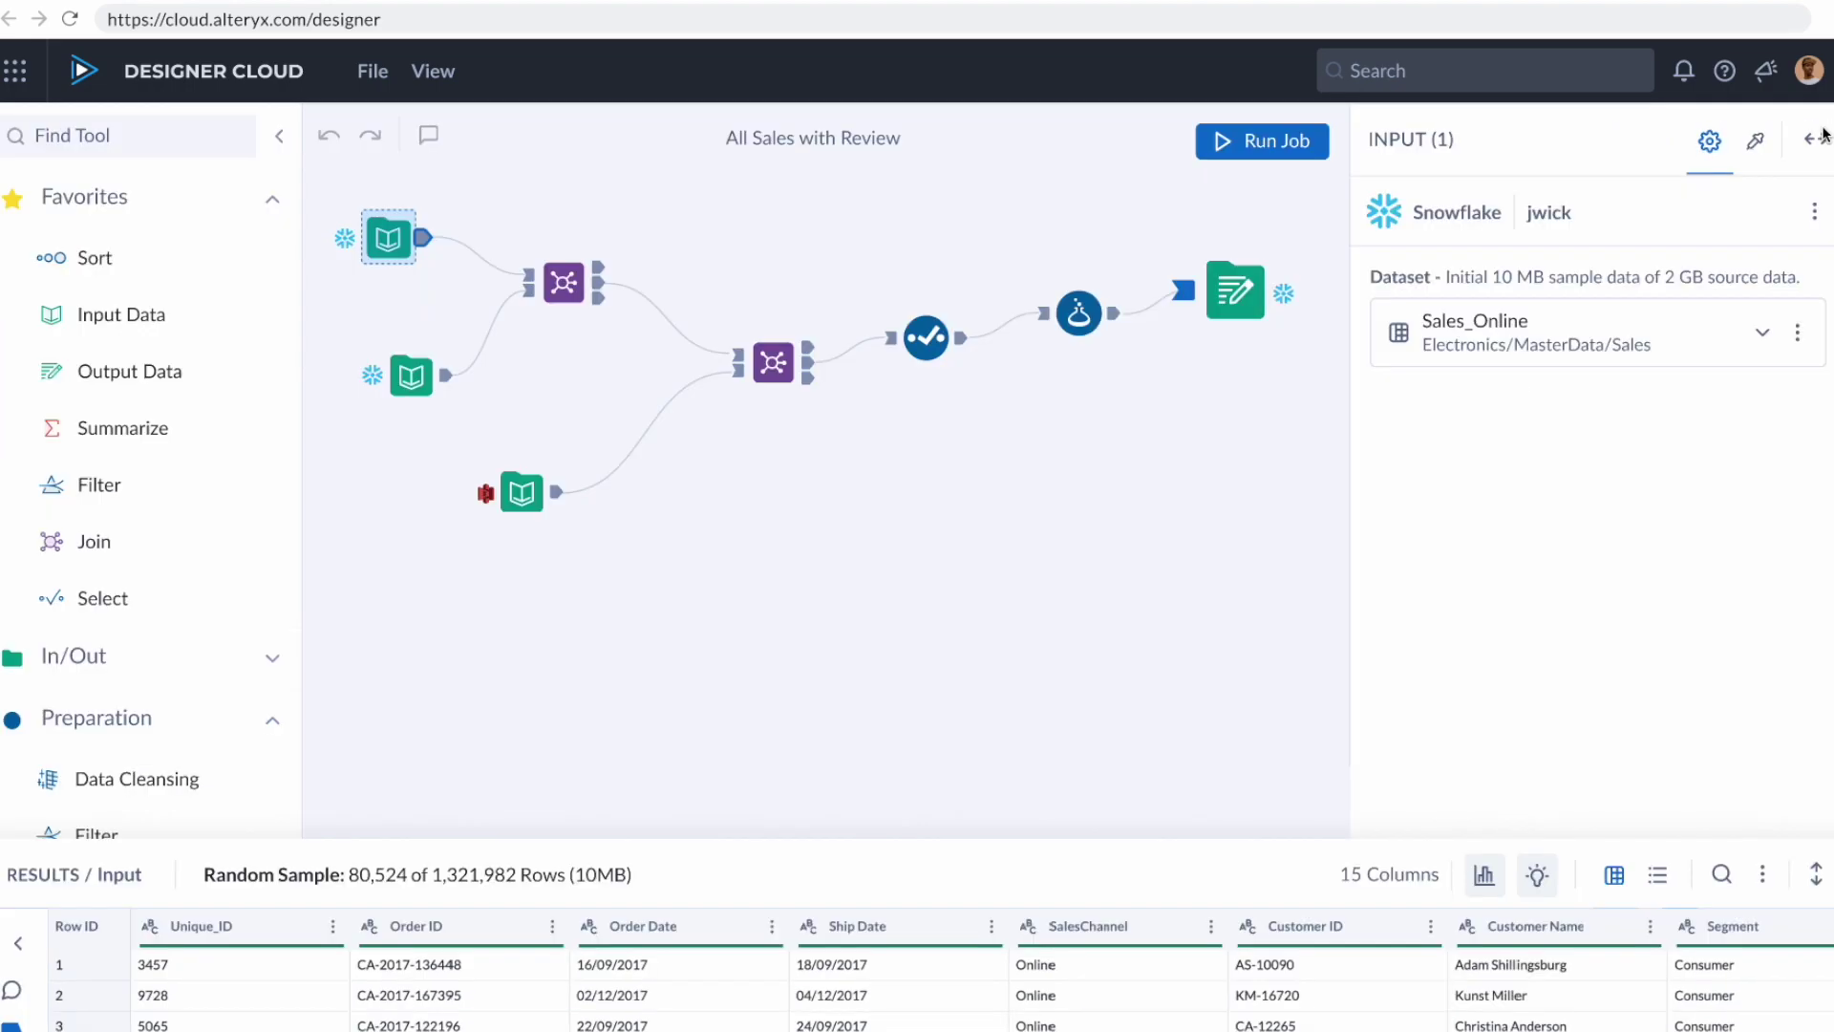
- Run job 125934 for All Sales with Review and list the output dataset's target apps
left_click(1288, 141)
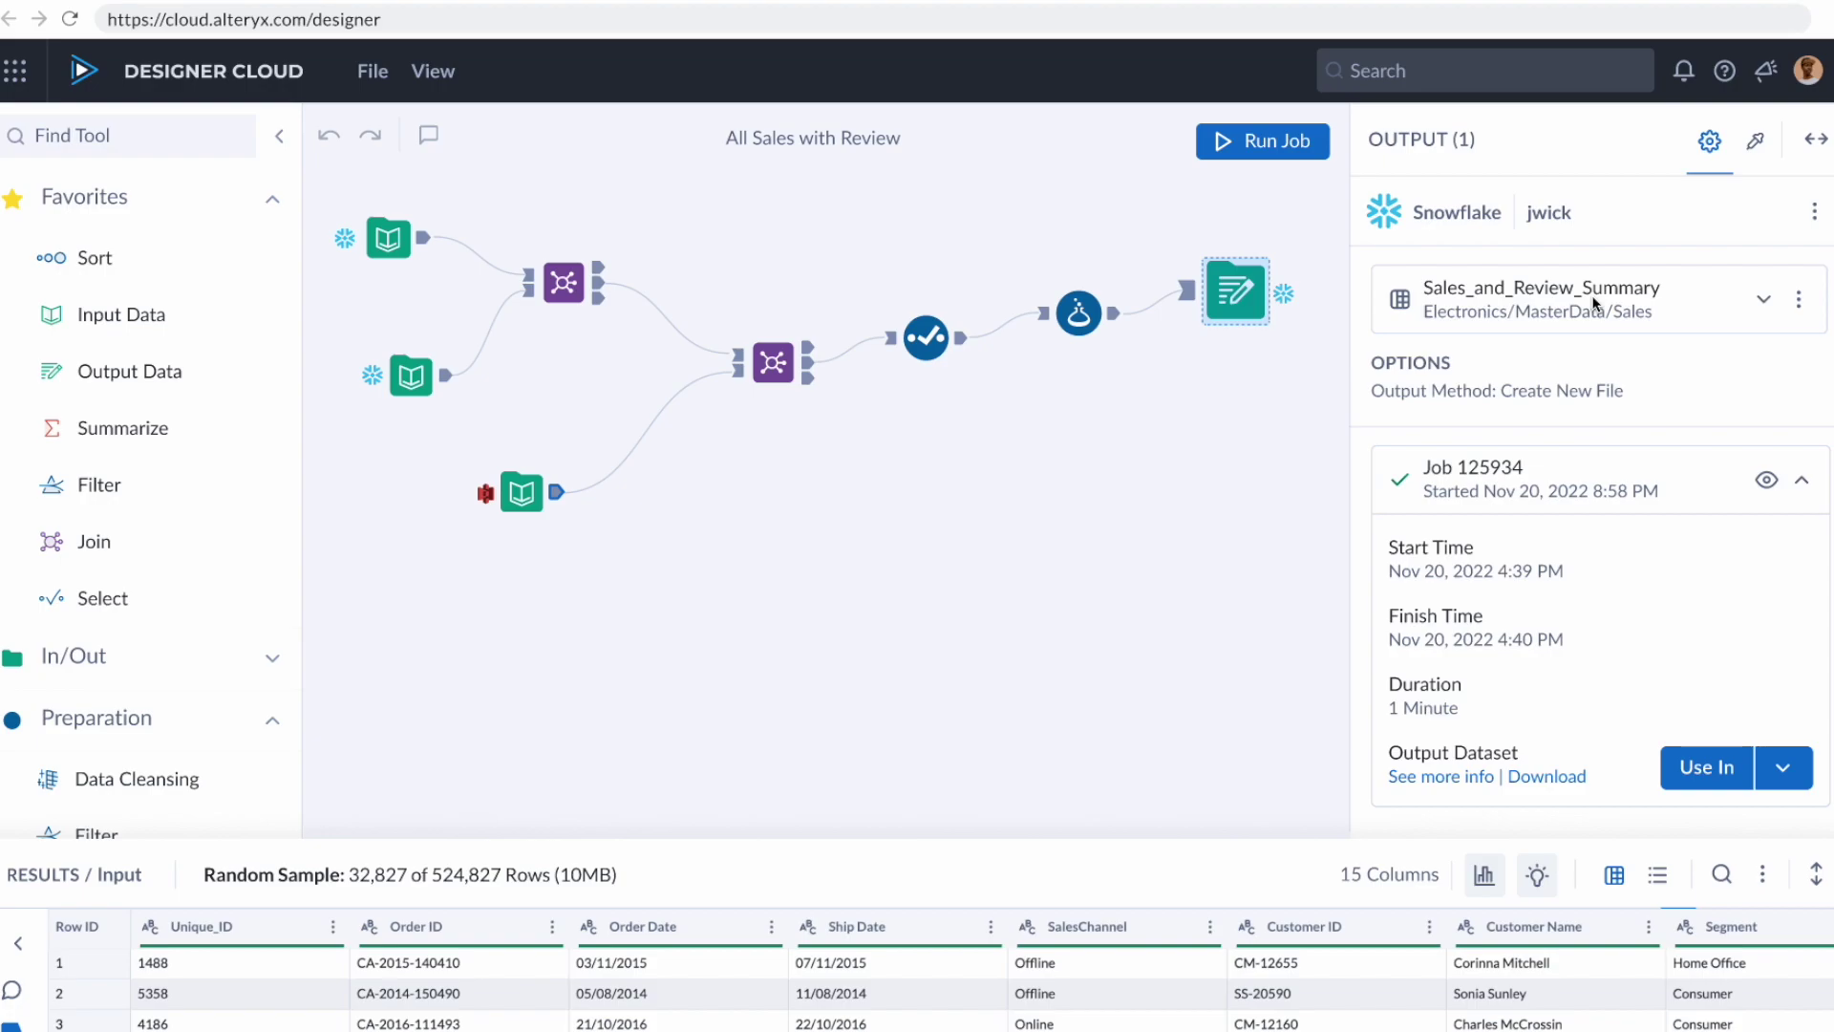
left_click(1783, 782)
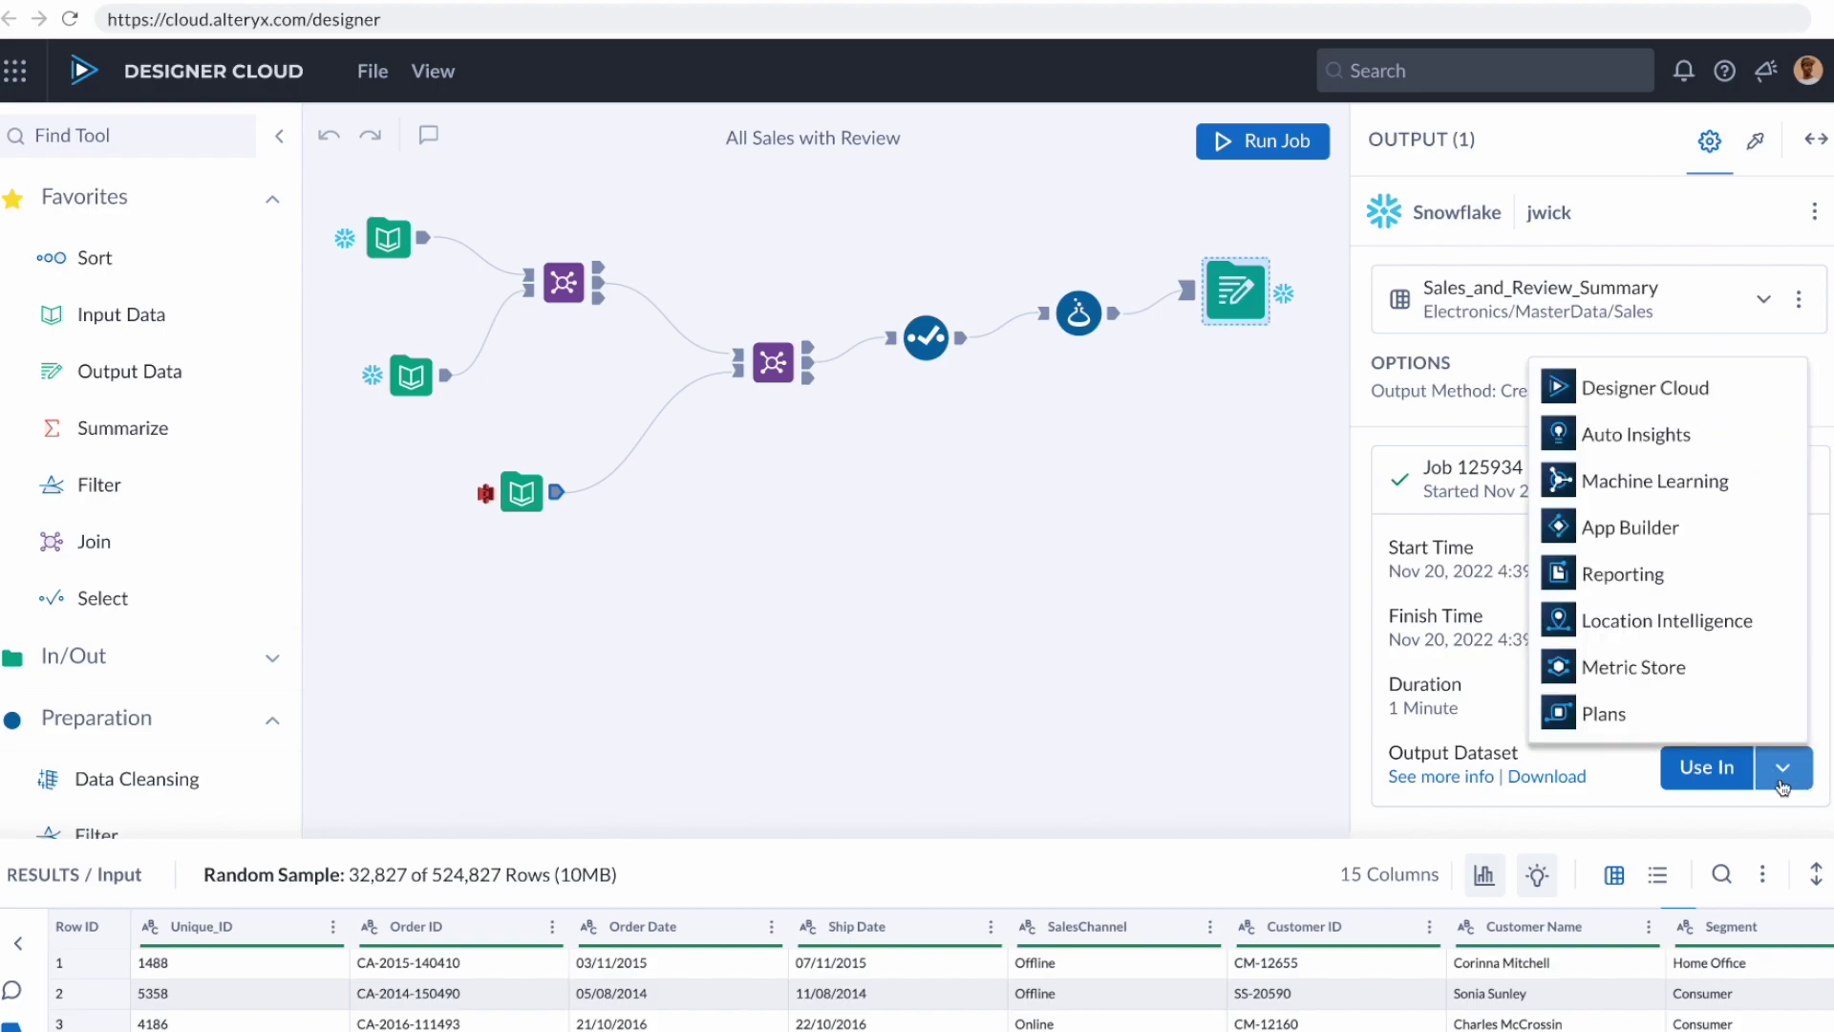
left_click(1622, 574)
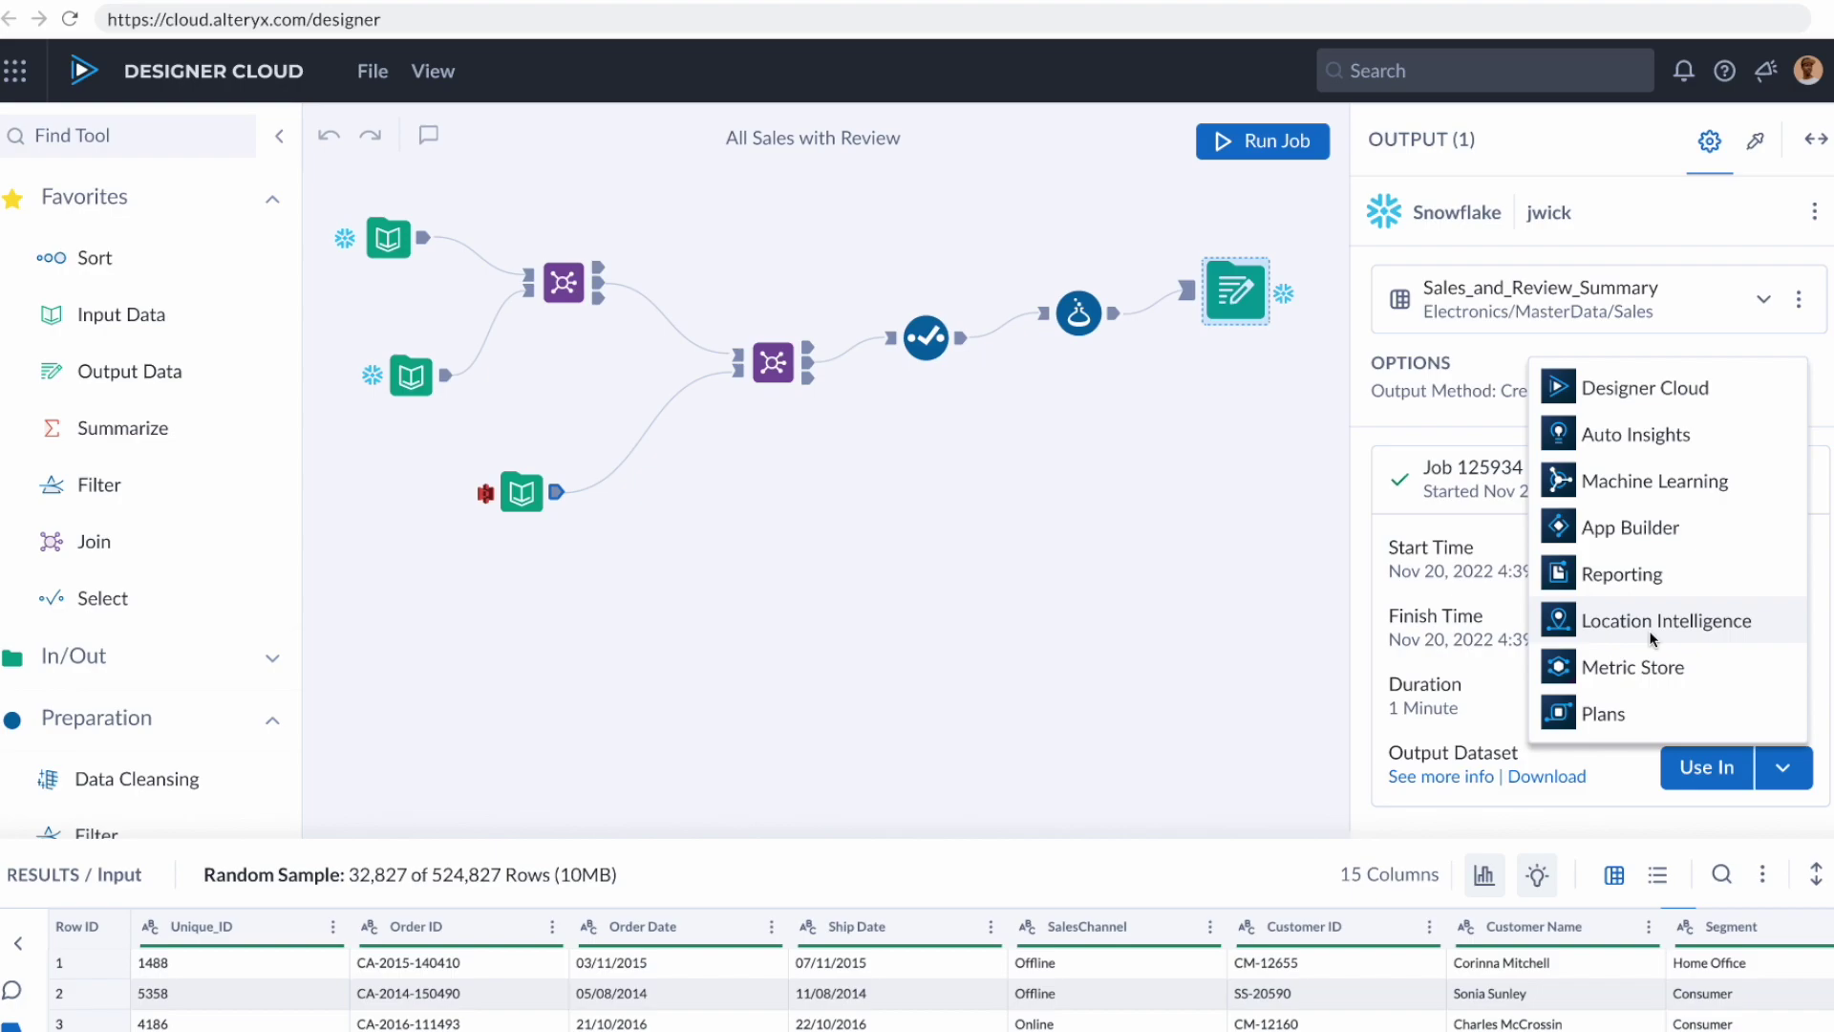
- Send the Sales_and_Review_Summary output dataset to Auto Insights
left_click(1666, 437)
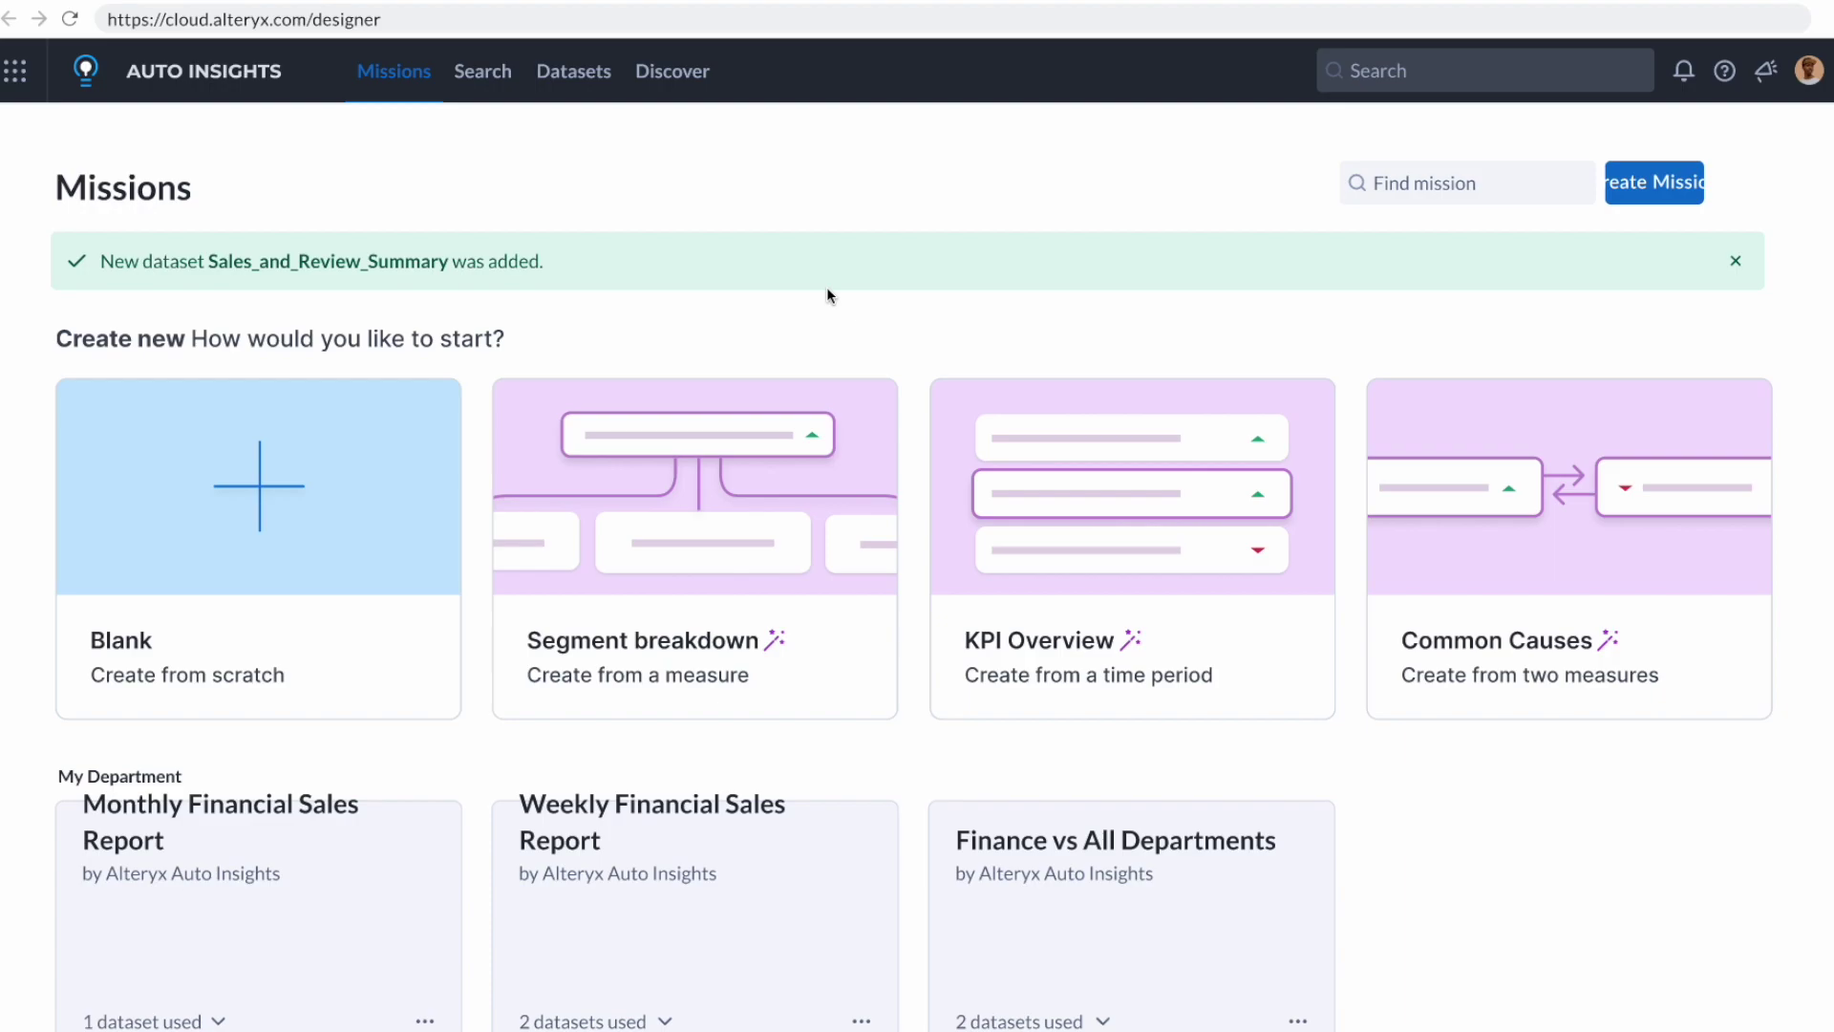
- Create a KPI Overview mission and scroll through its insights, including the Online Sales report
left_click(1067, 494)
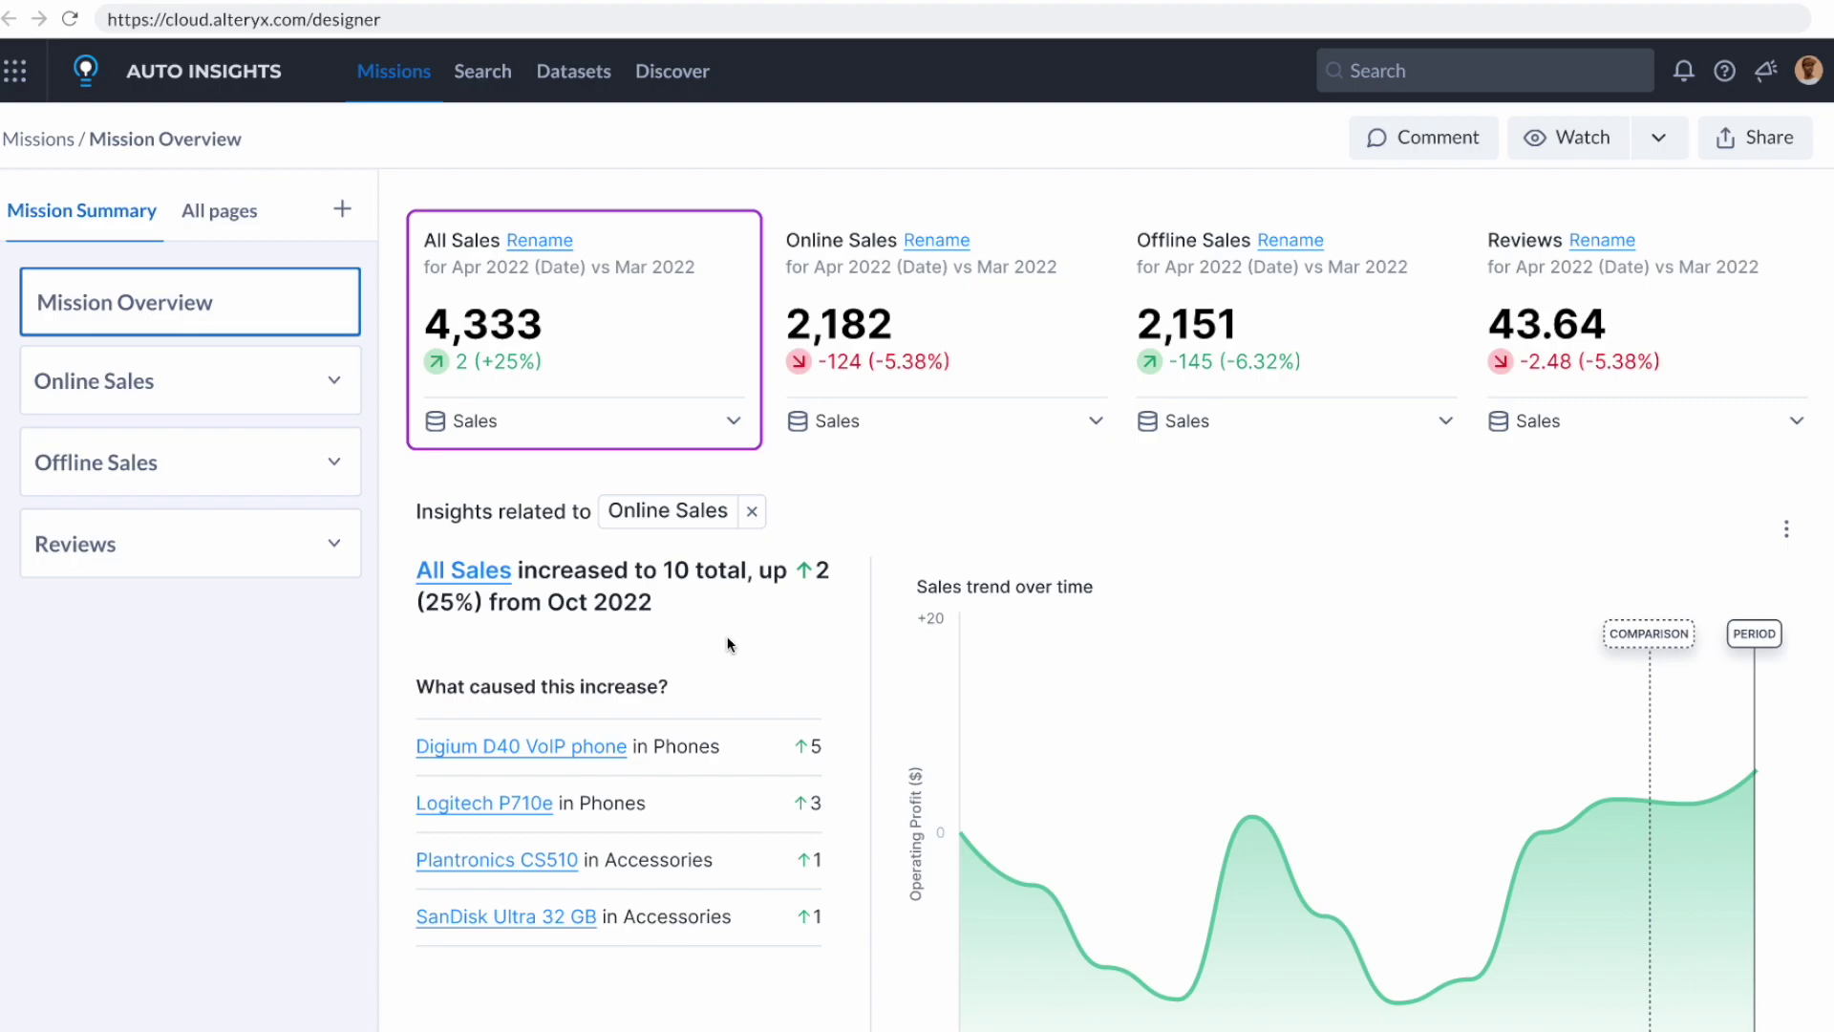
scroll(729, 645, "down", 1)
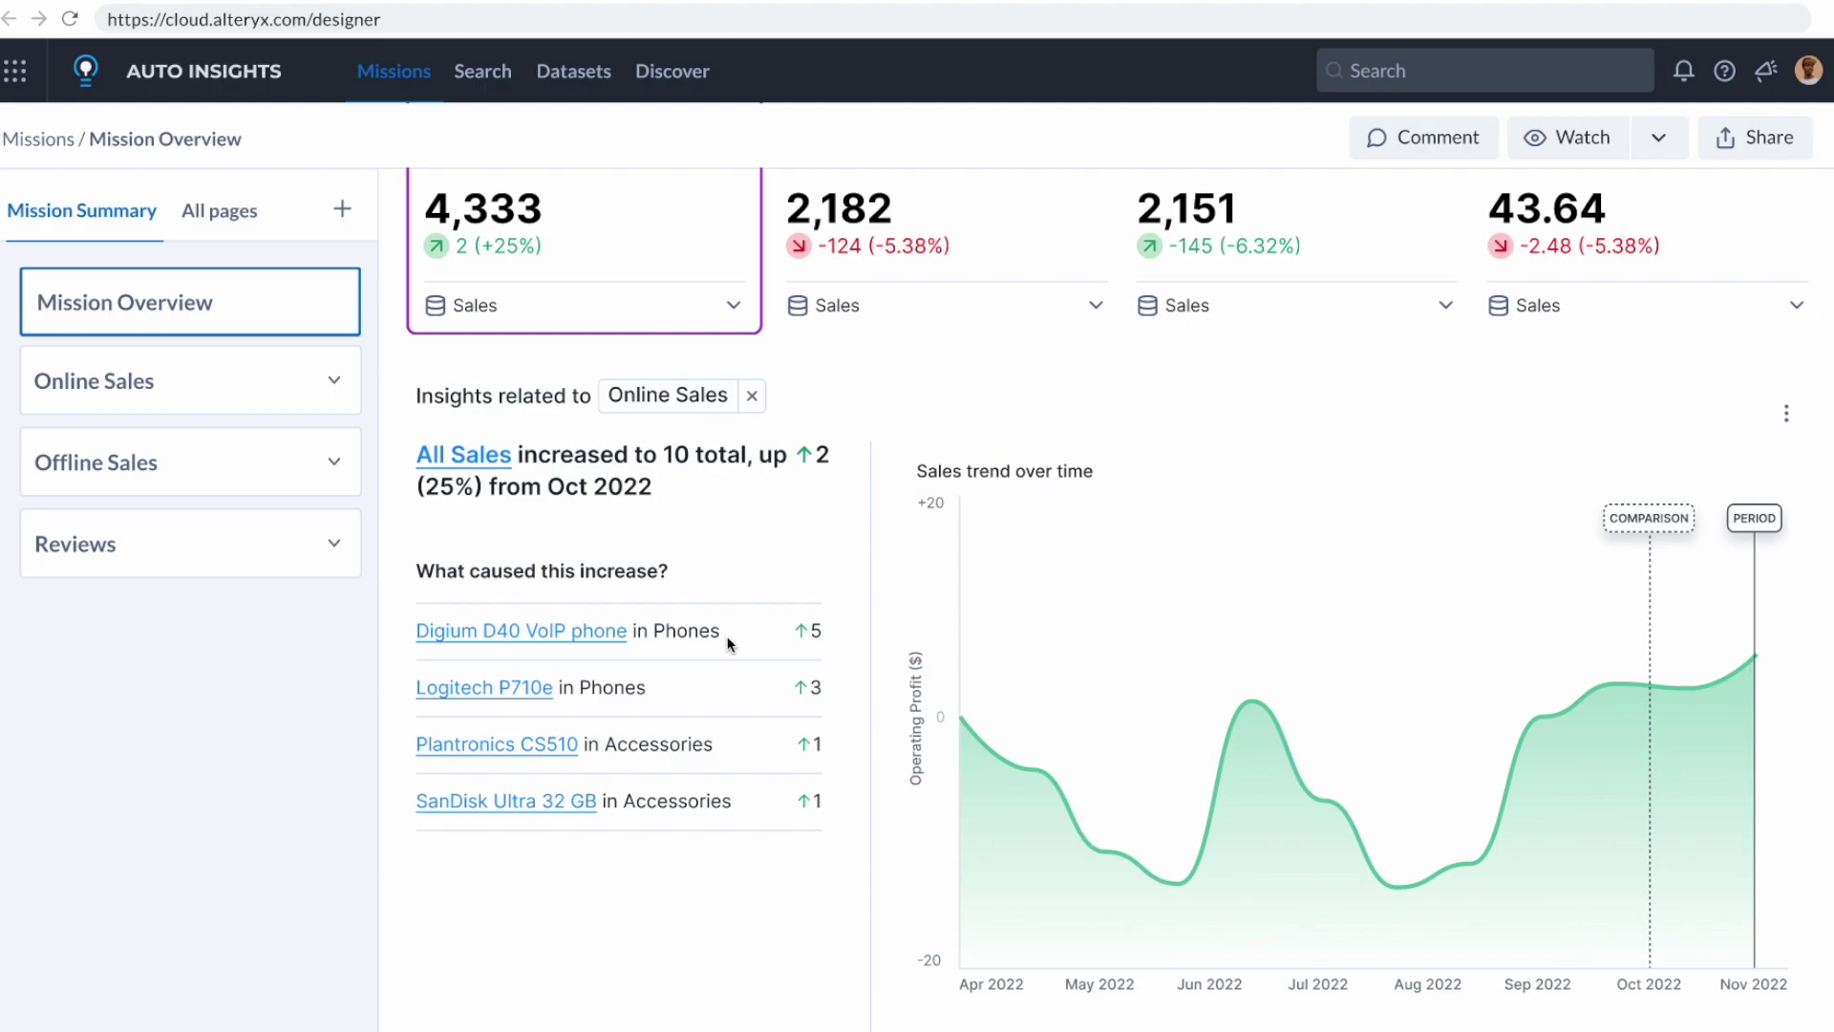
scroll(729, 645, "down", 1)
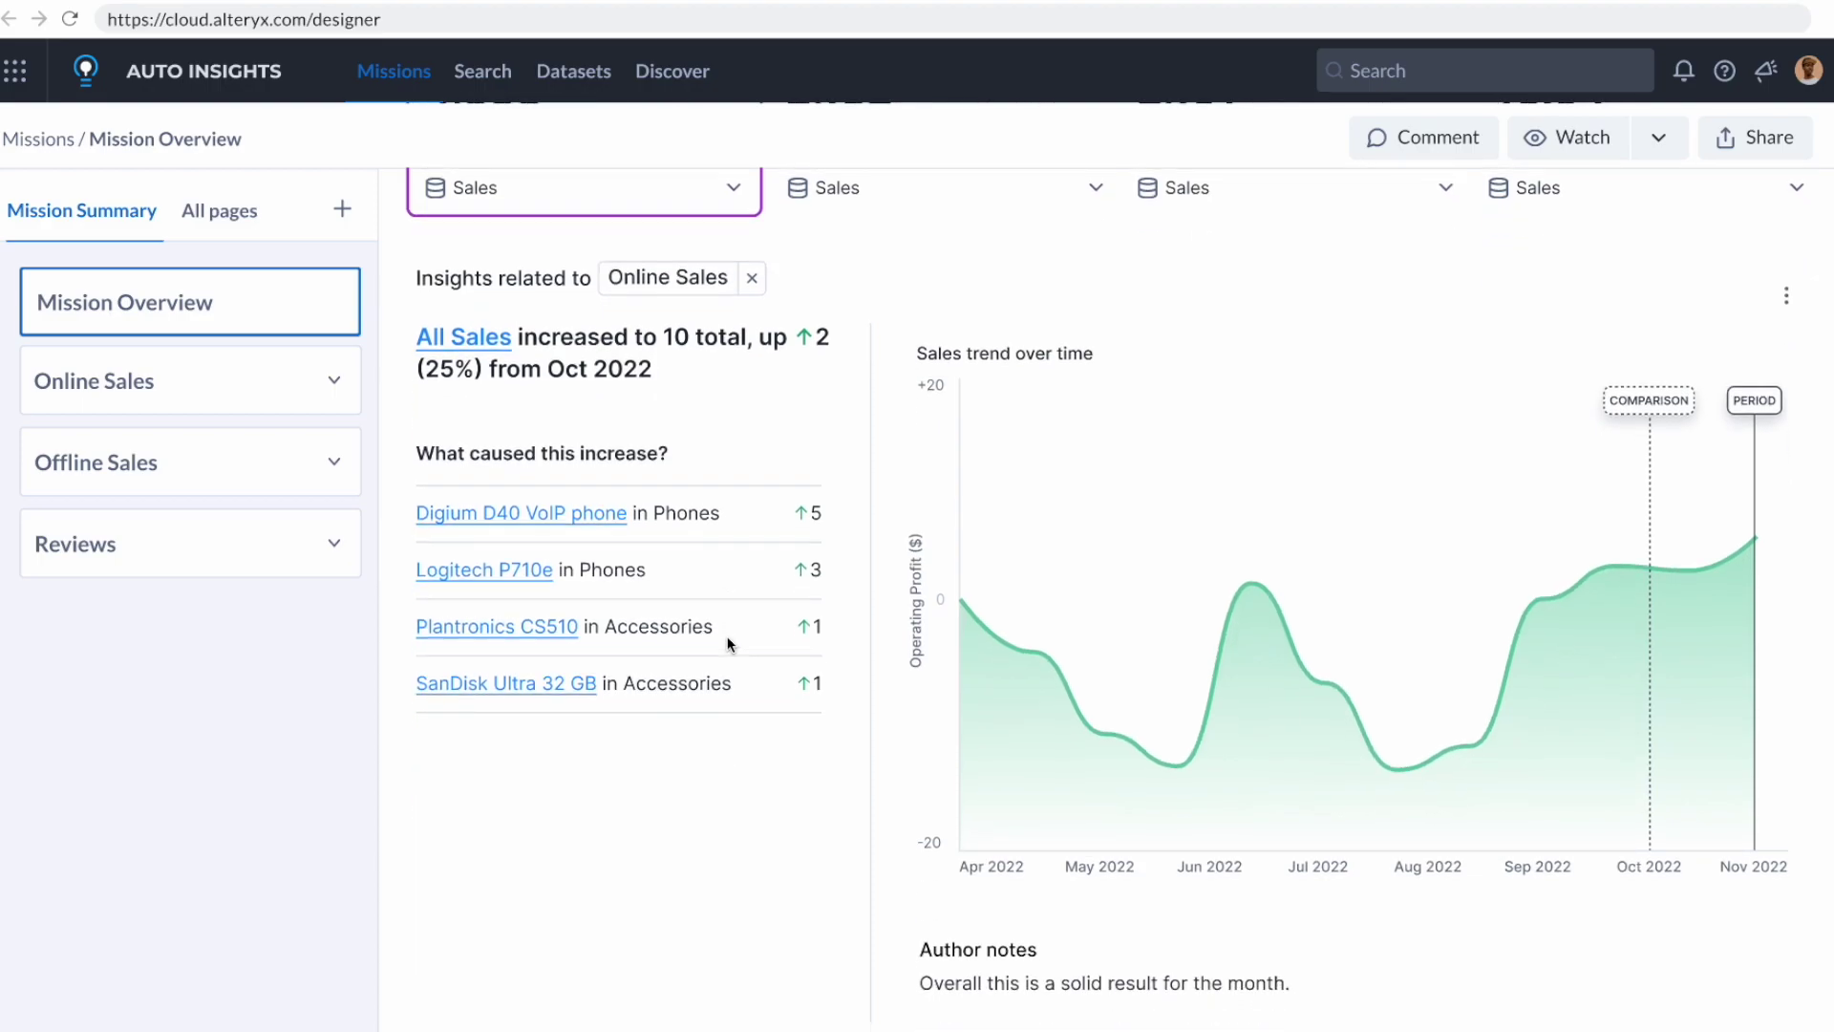
scroll(729, 645, "down", 4)
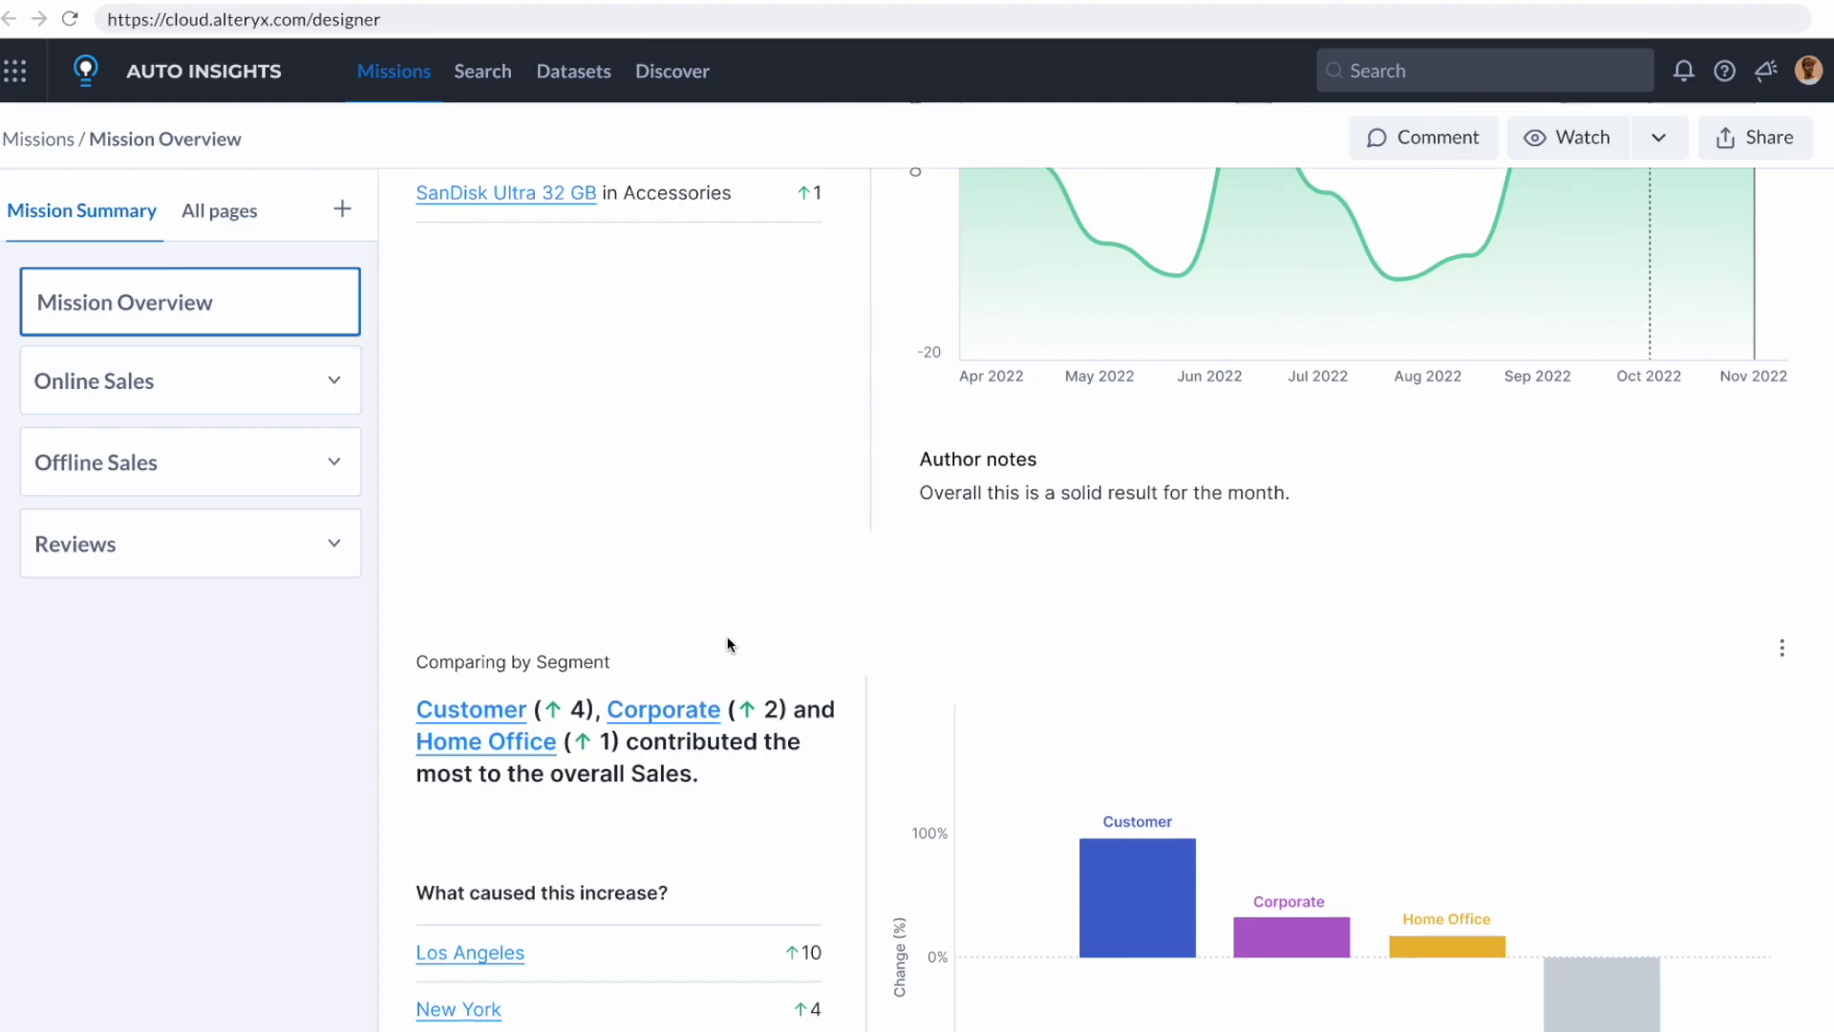
scroll(728, 645, "down", 2)
scroll(729, 645, "down", 5)
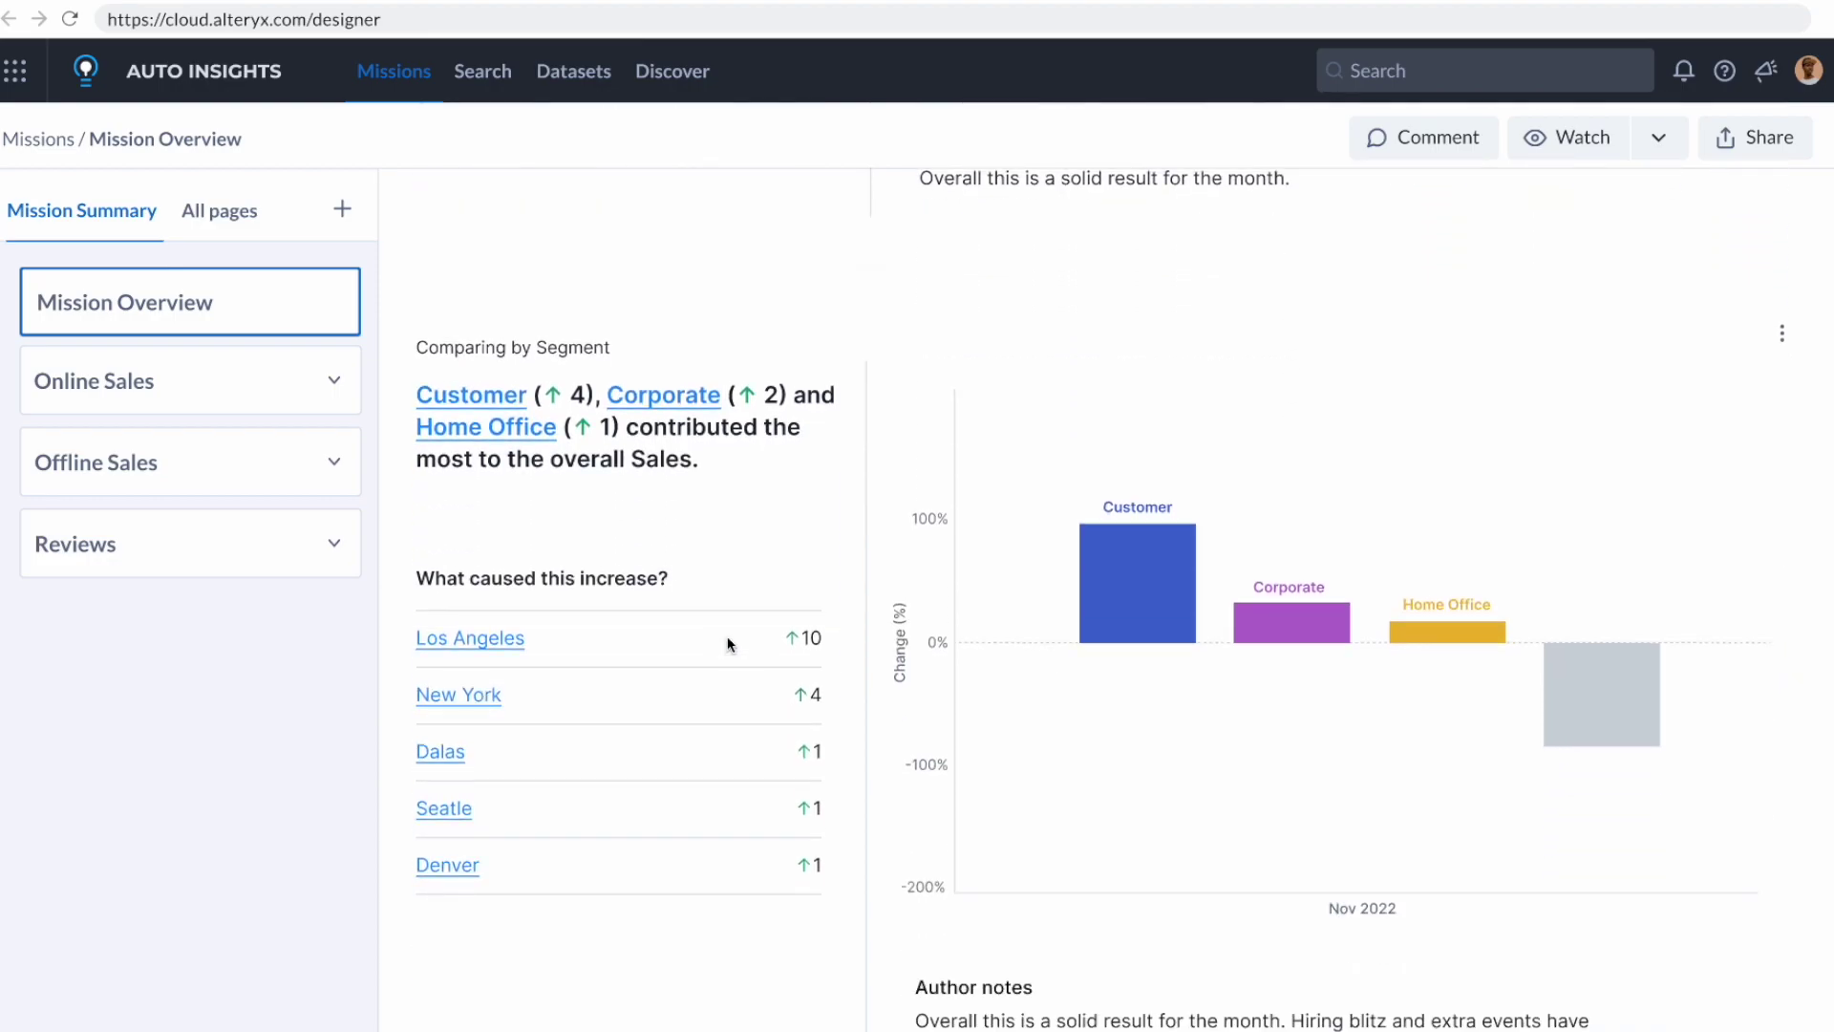
scroll(729, 645, "down", 2)
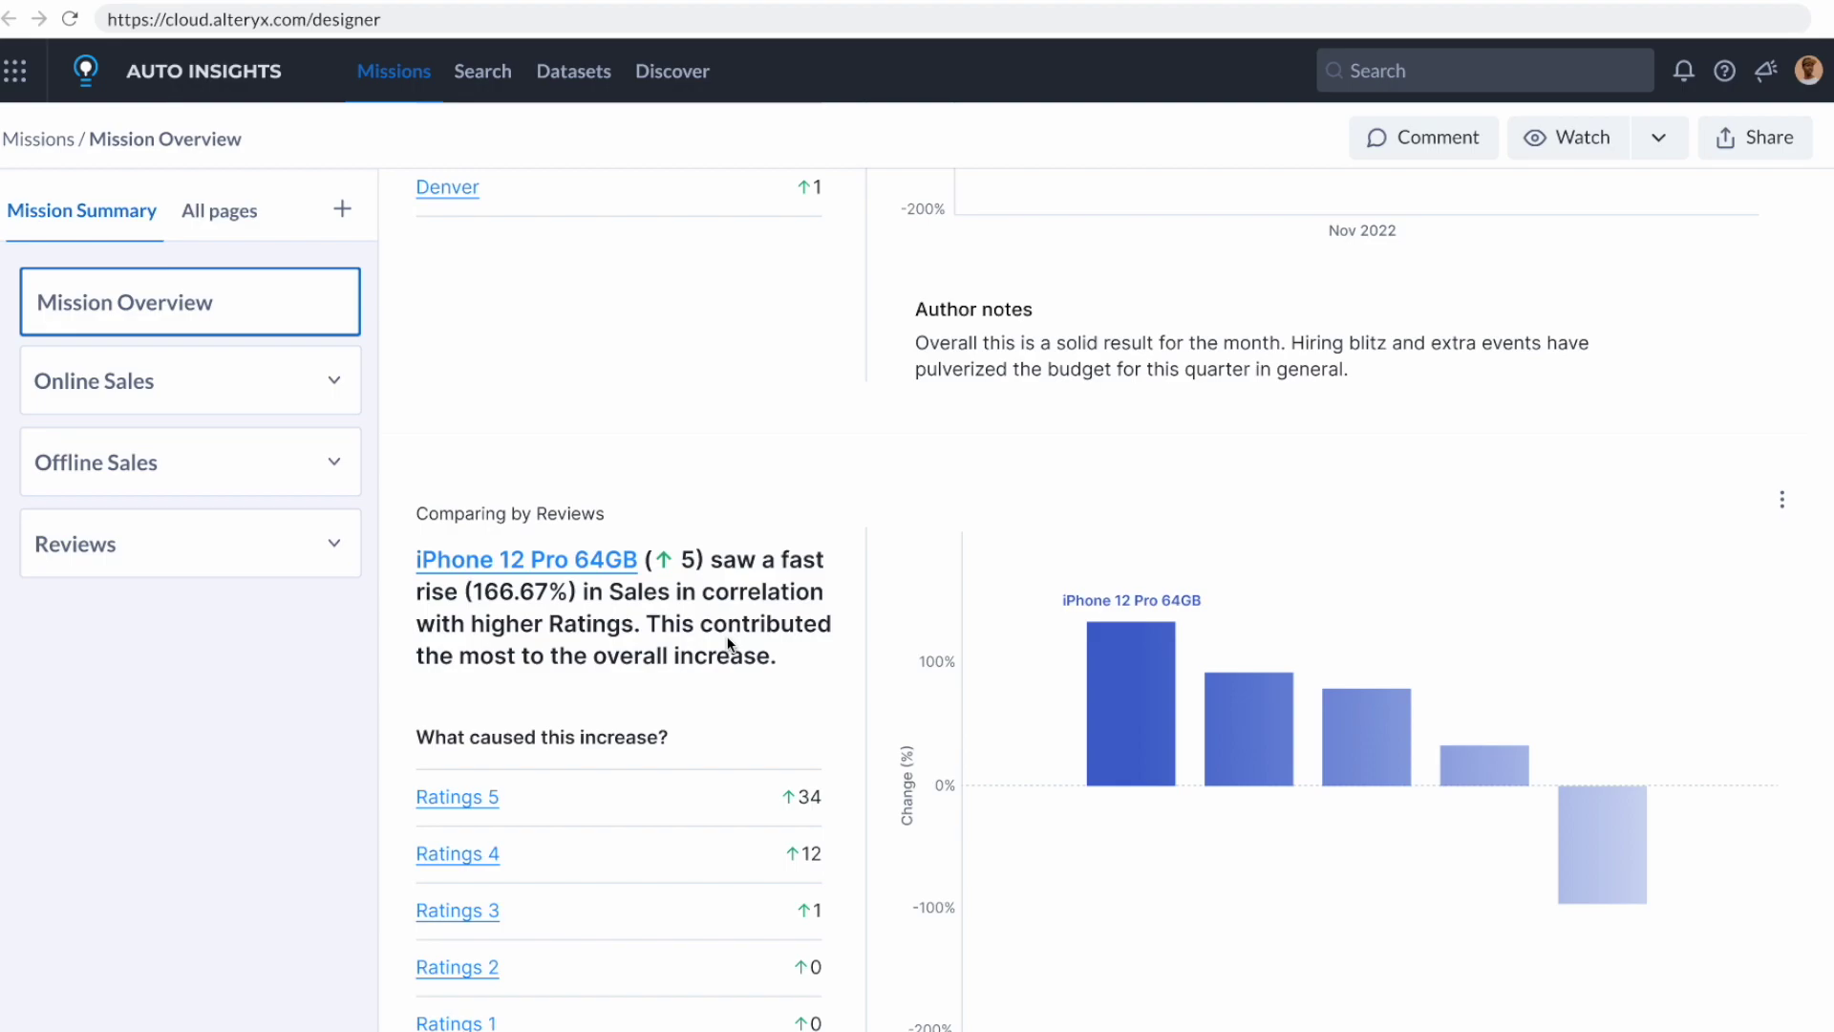
left_click(208, 380)
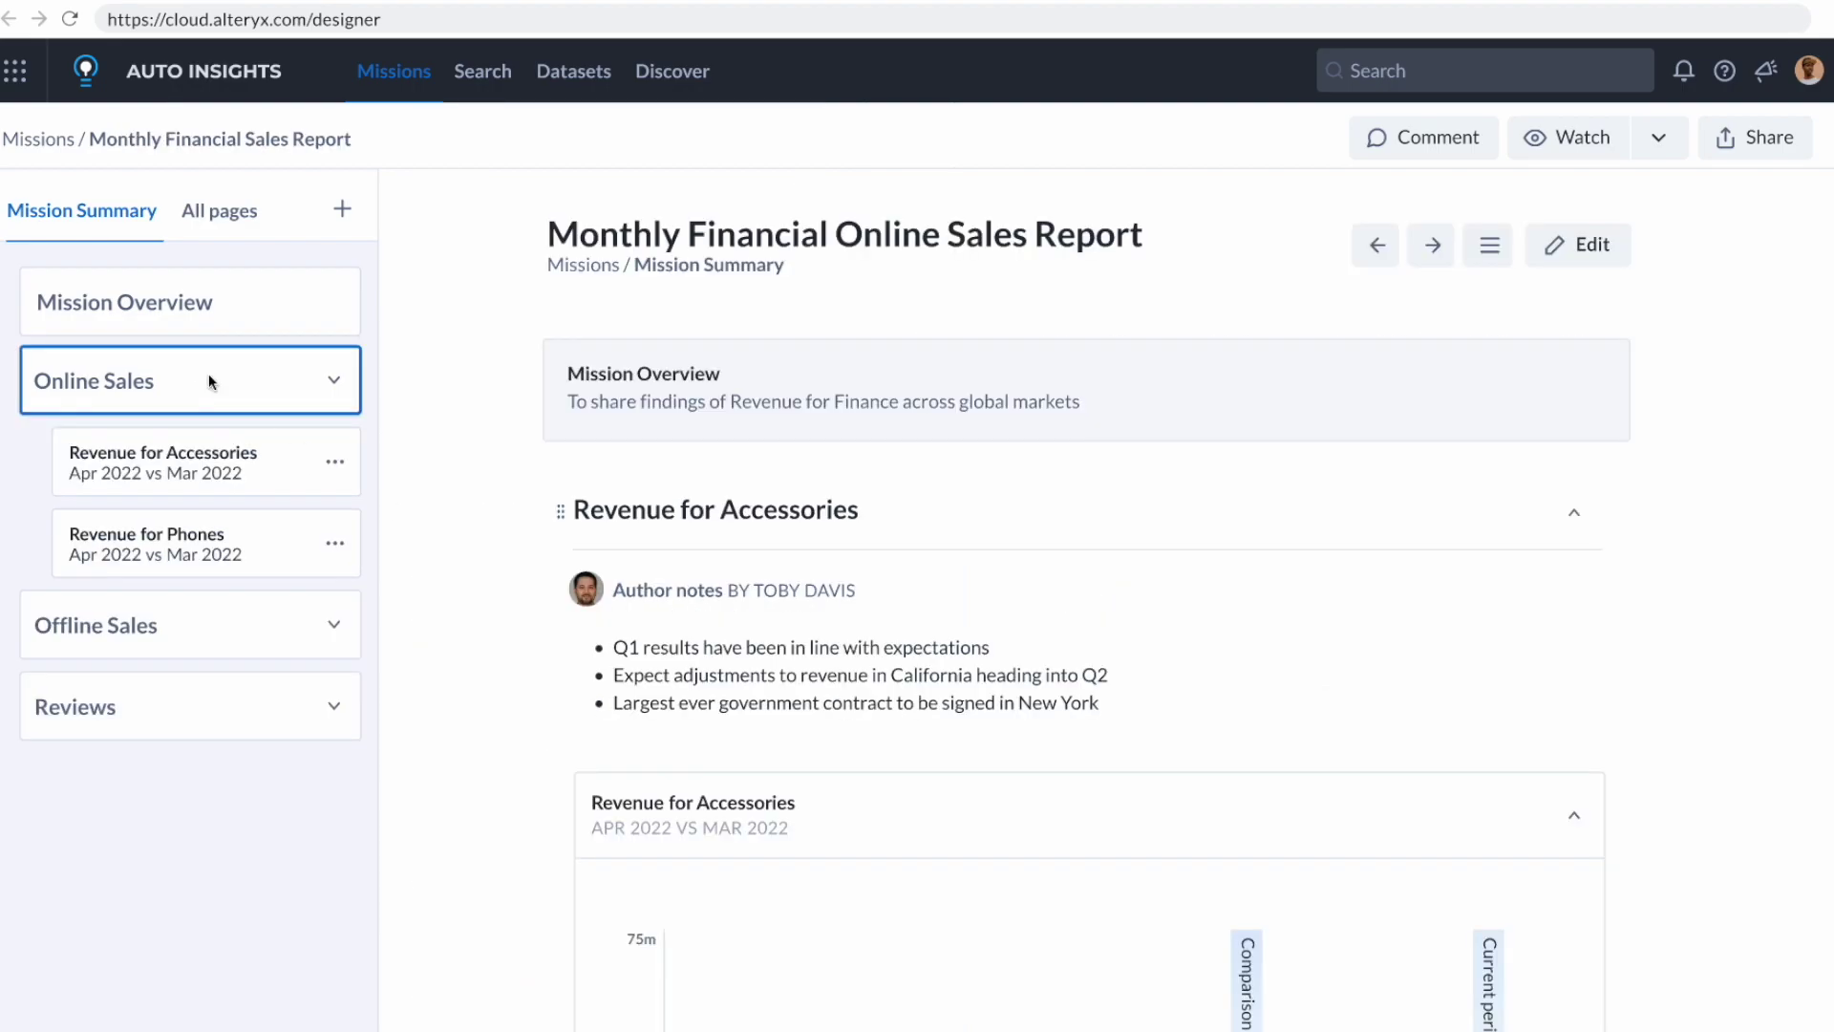
scroll(1149, 561, "down", 6)
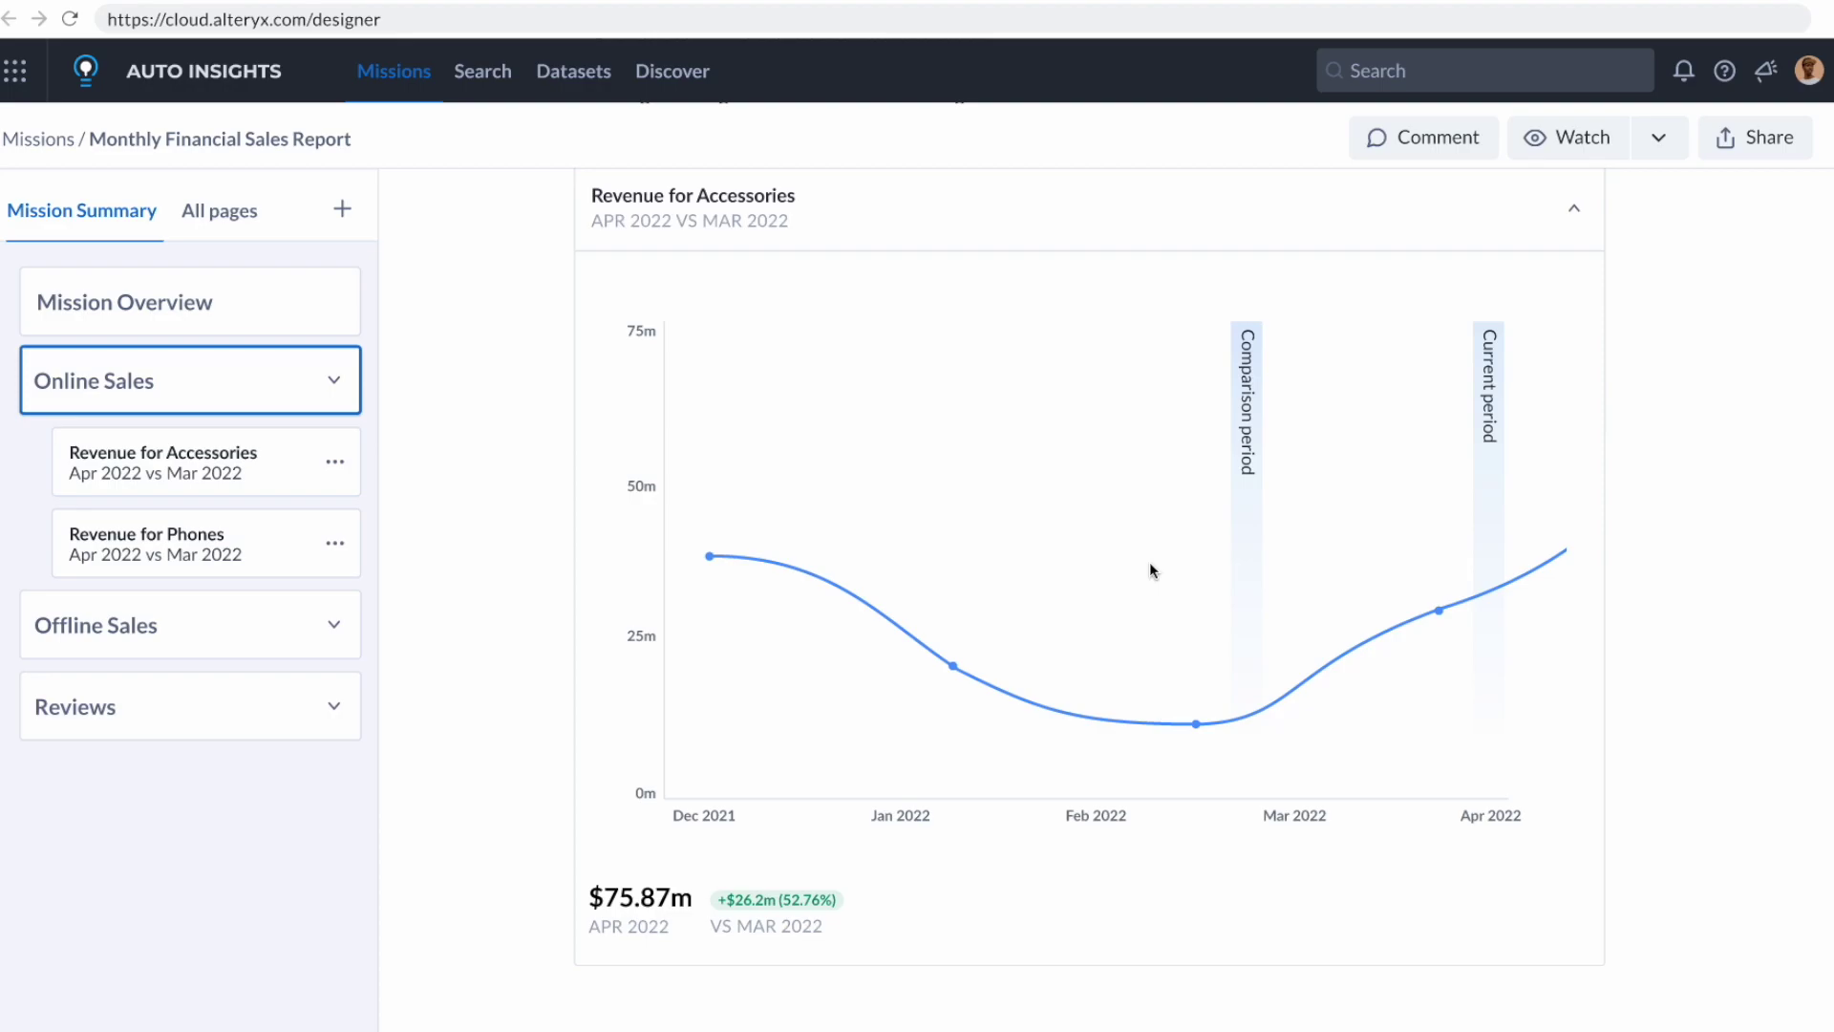
scroll(1150, 564, "down", 6)
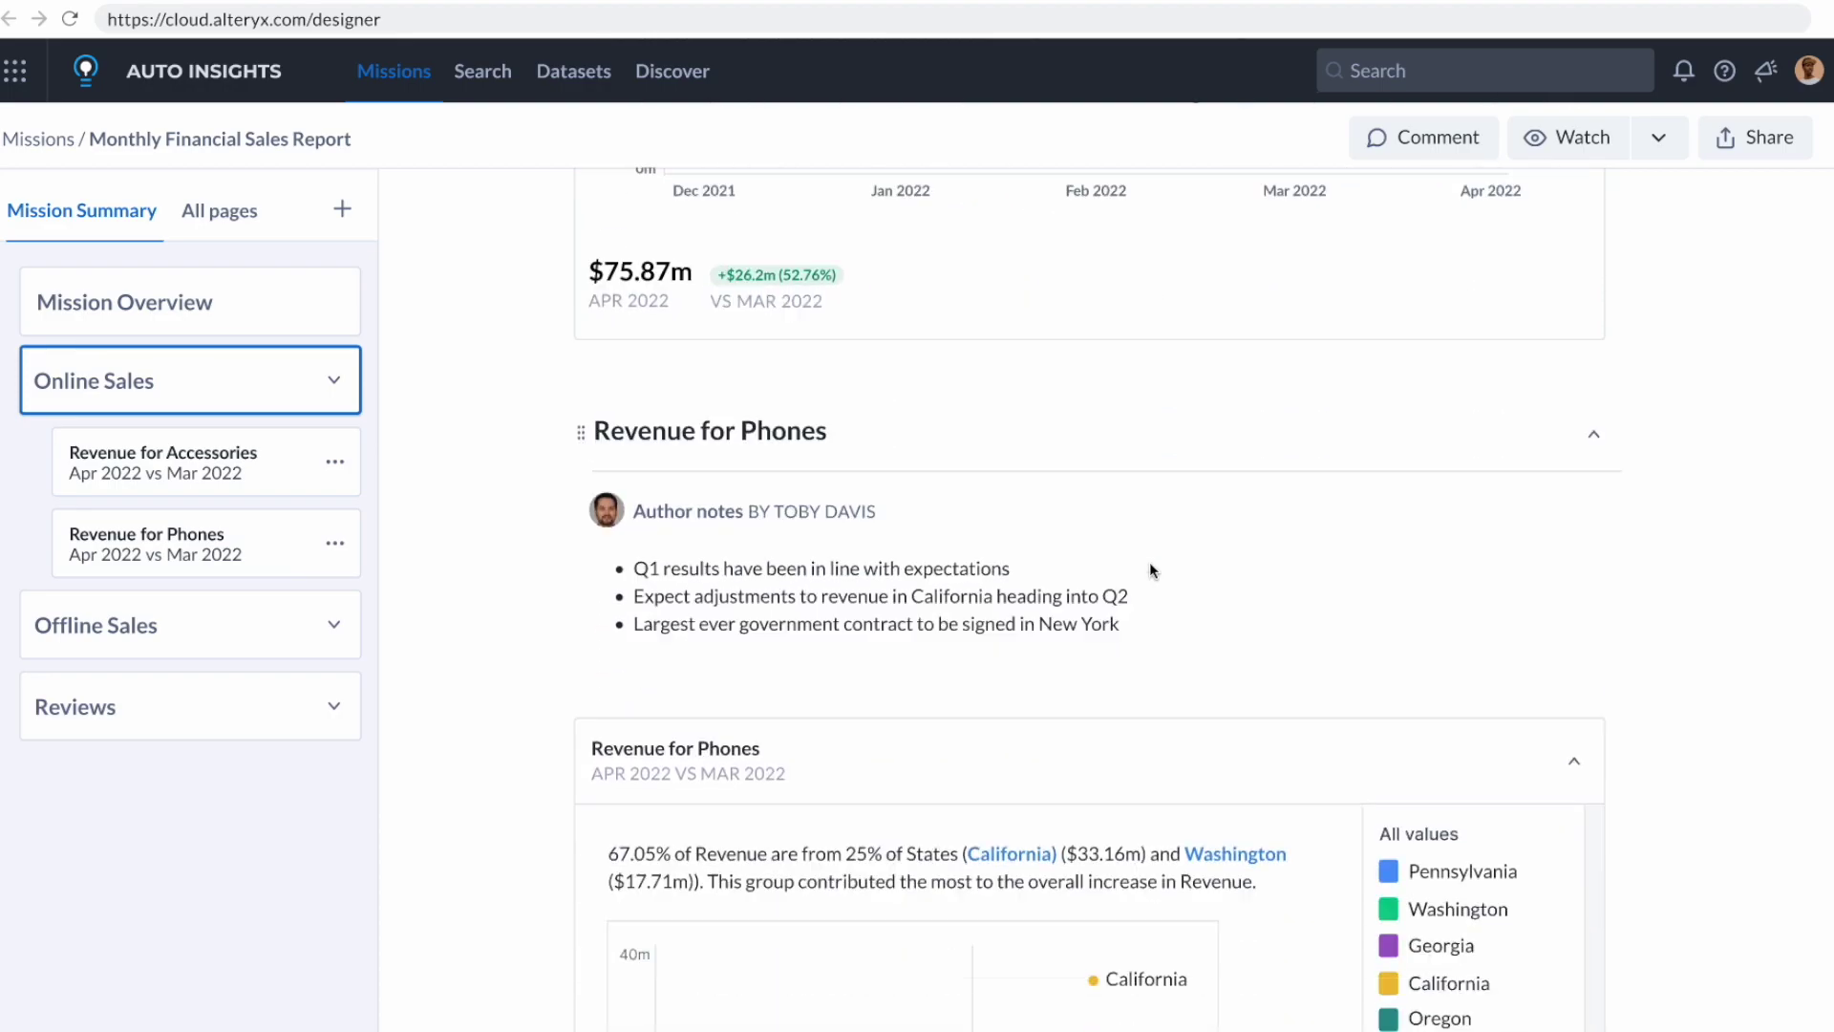
scroll(1150, 570, "down", 3)
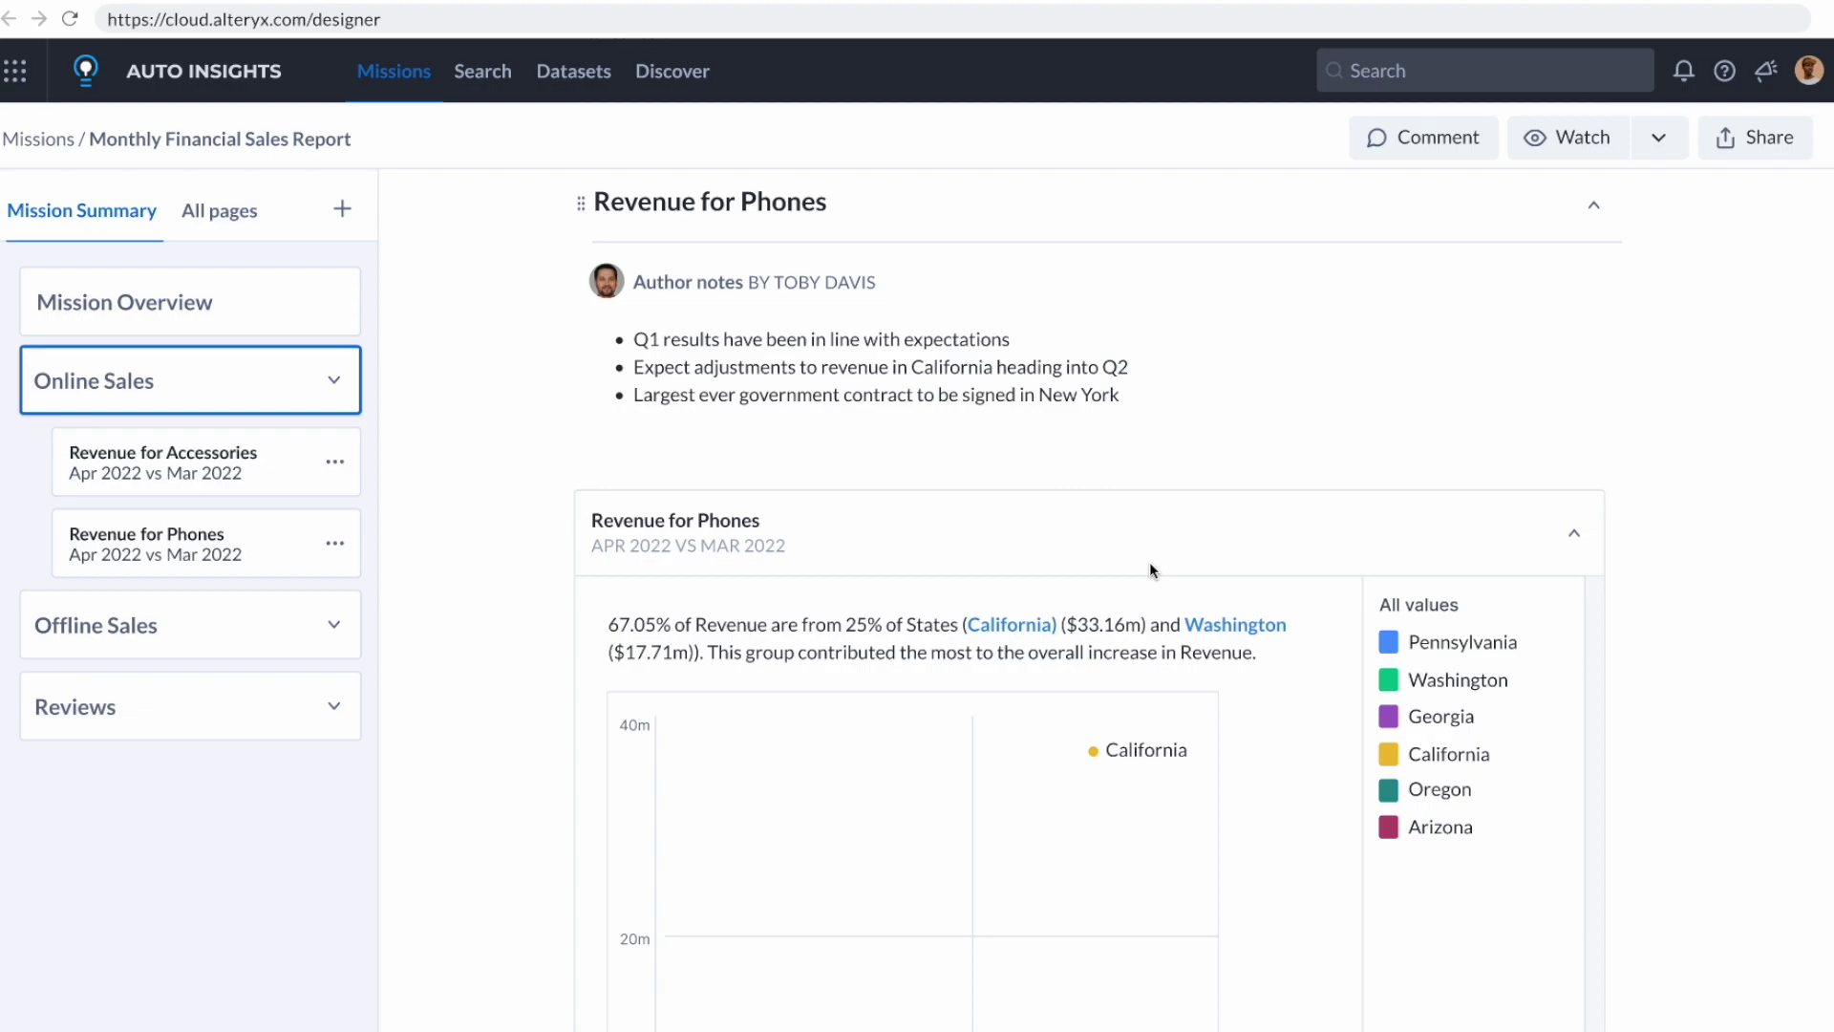
scroll(524, 363, "up", 10)
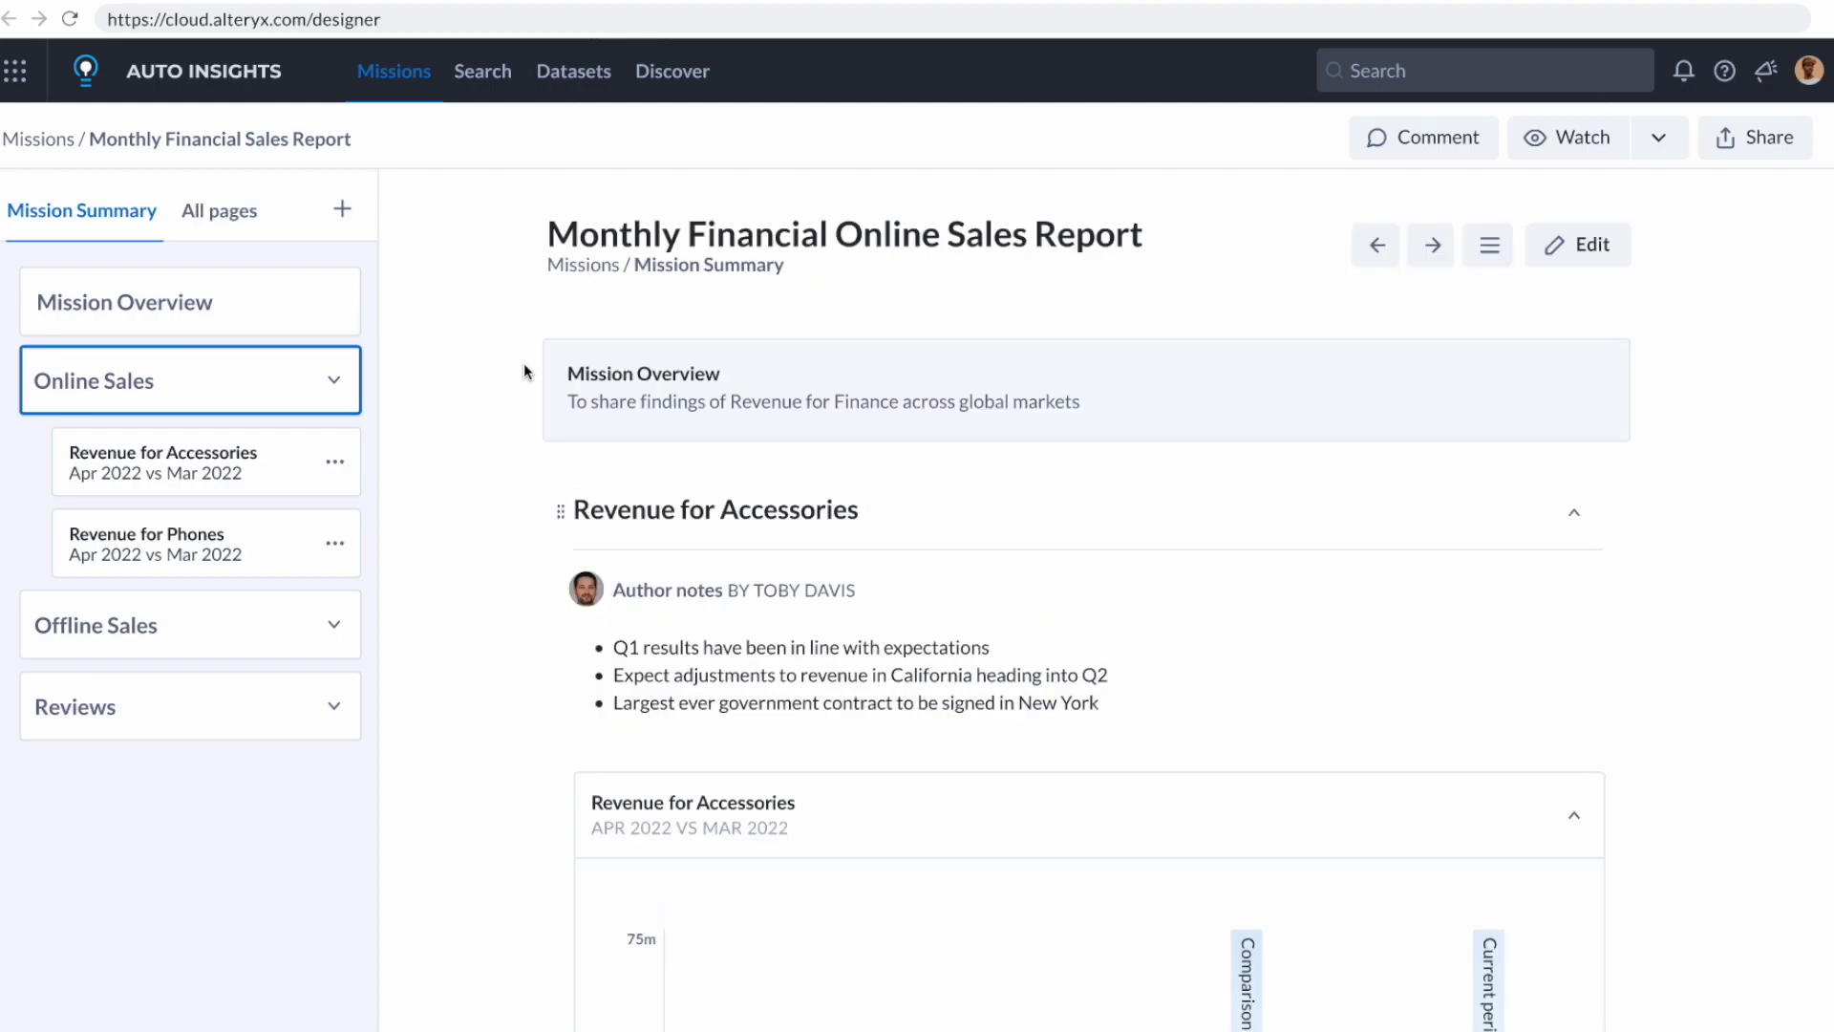
- Switch to the Machine Learning app from the Alteryx apps grid
left_click(25, 69)
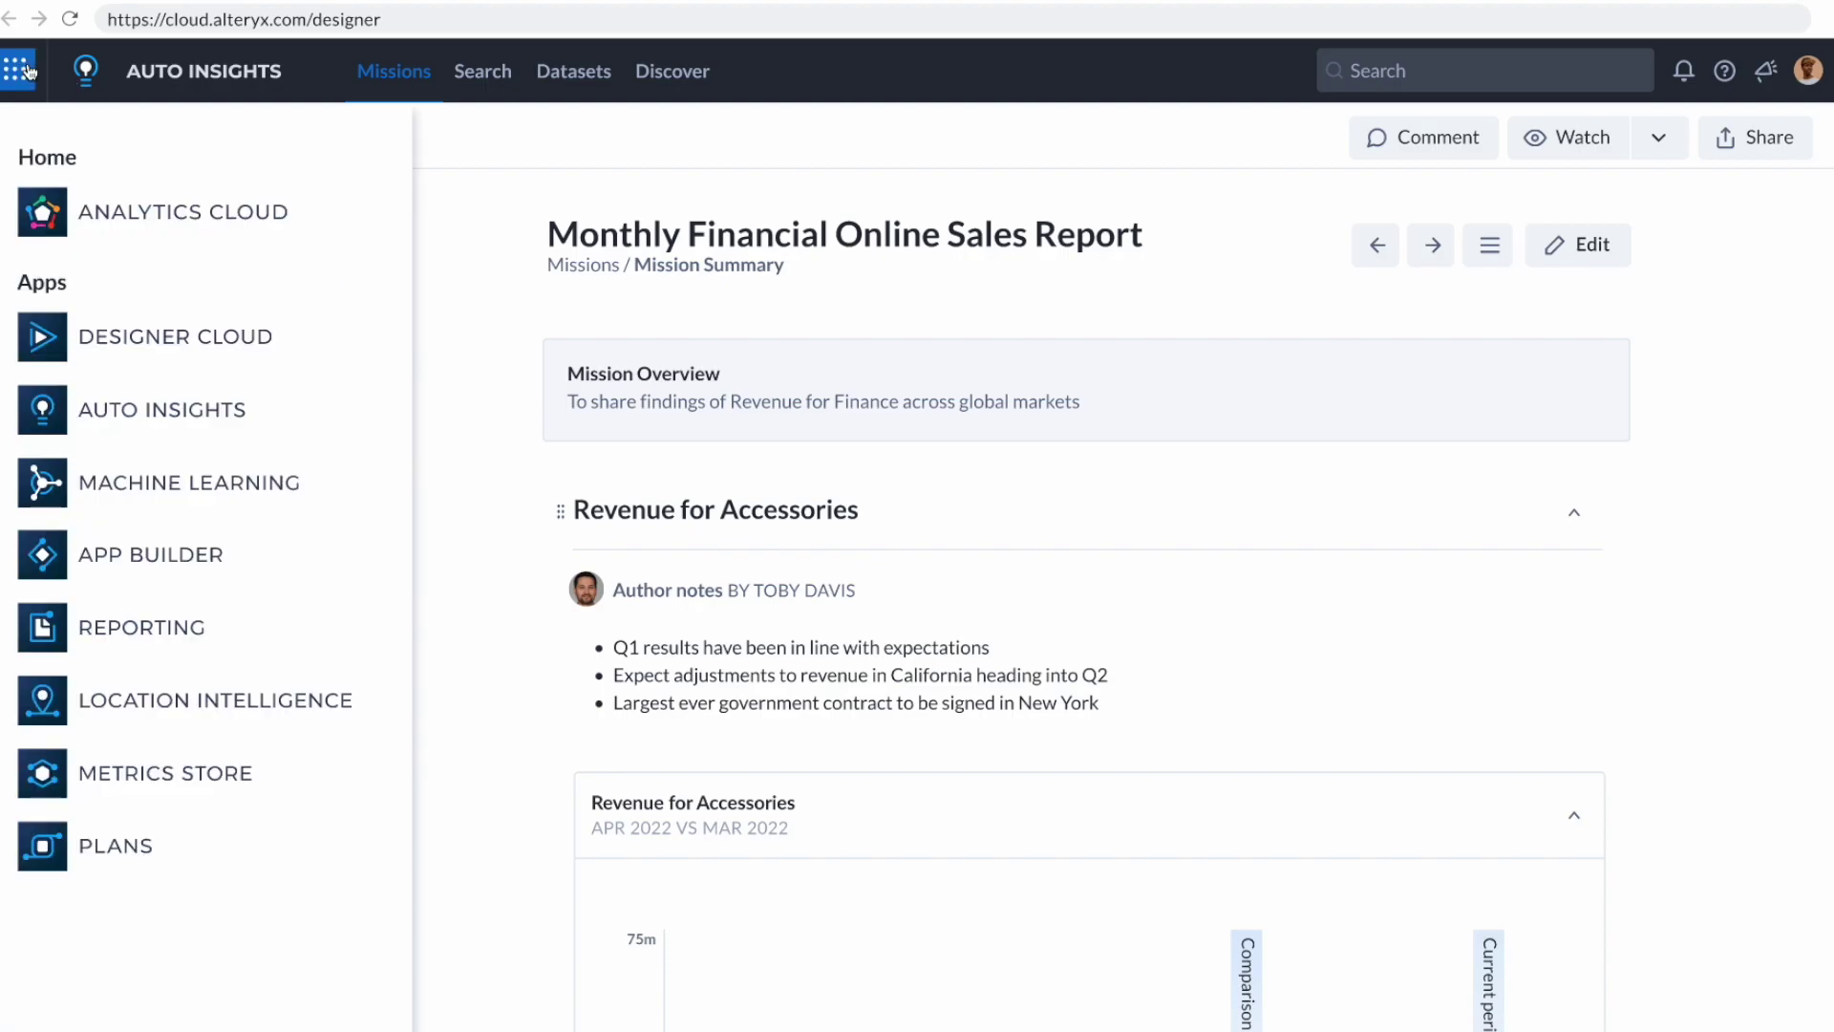
left_click(144, 485)
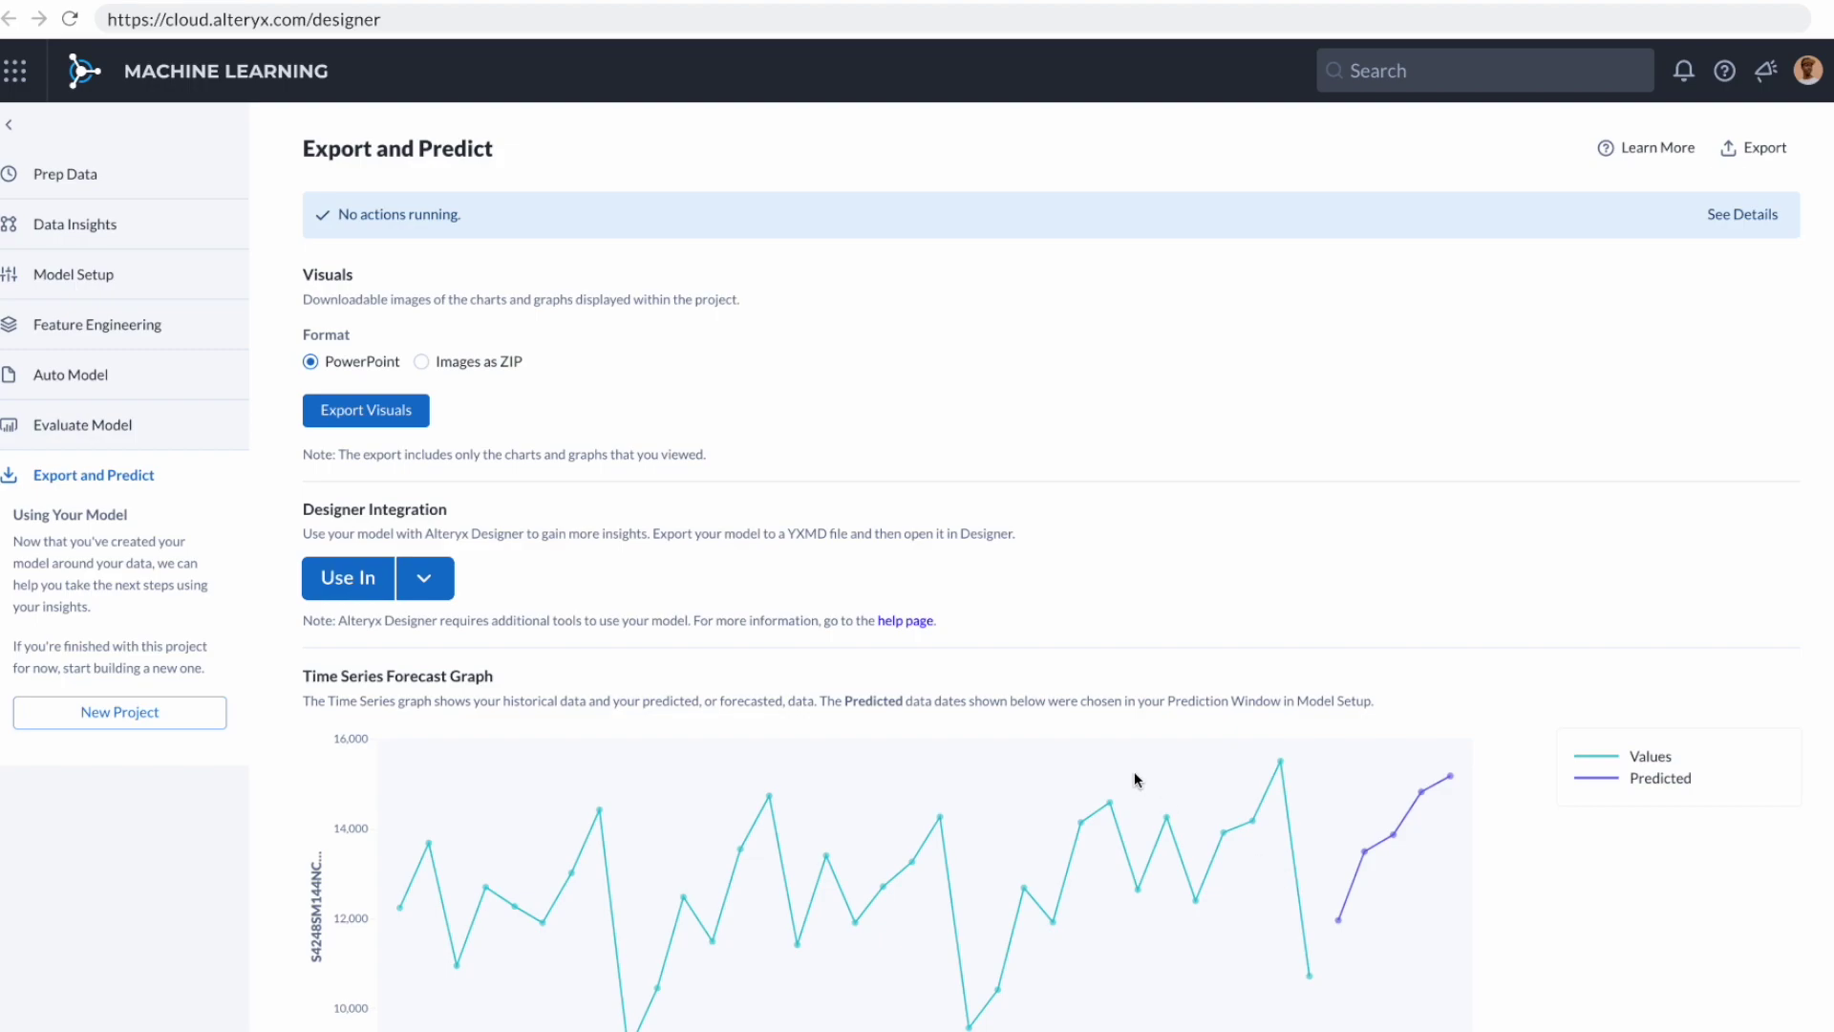
- Show the Use In product menu under Designer Integration for the trained model
left_click(438, 585)
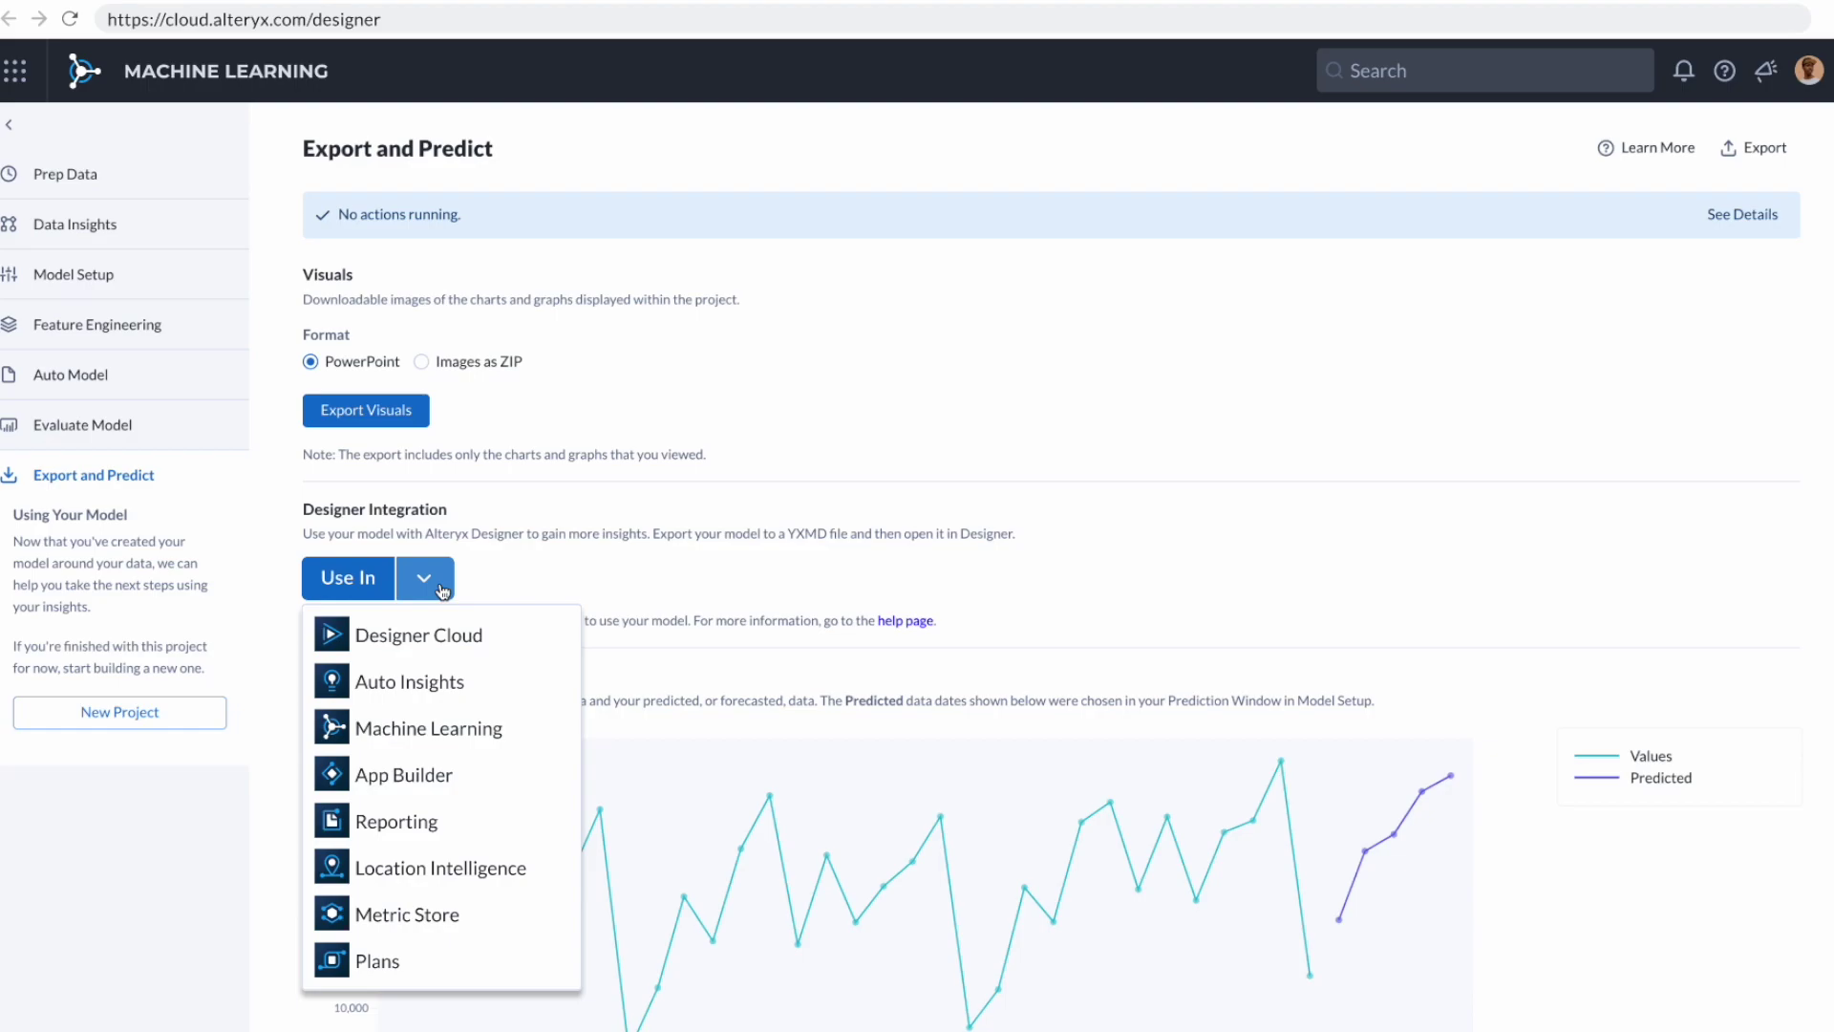
- Send the Sales Prediction model into a new plan in Plans
left_click(380, 962)
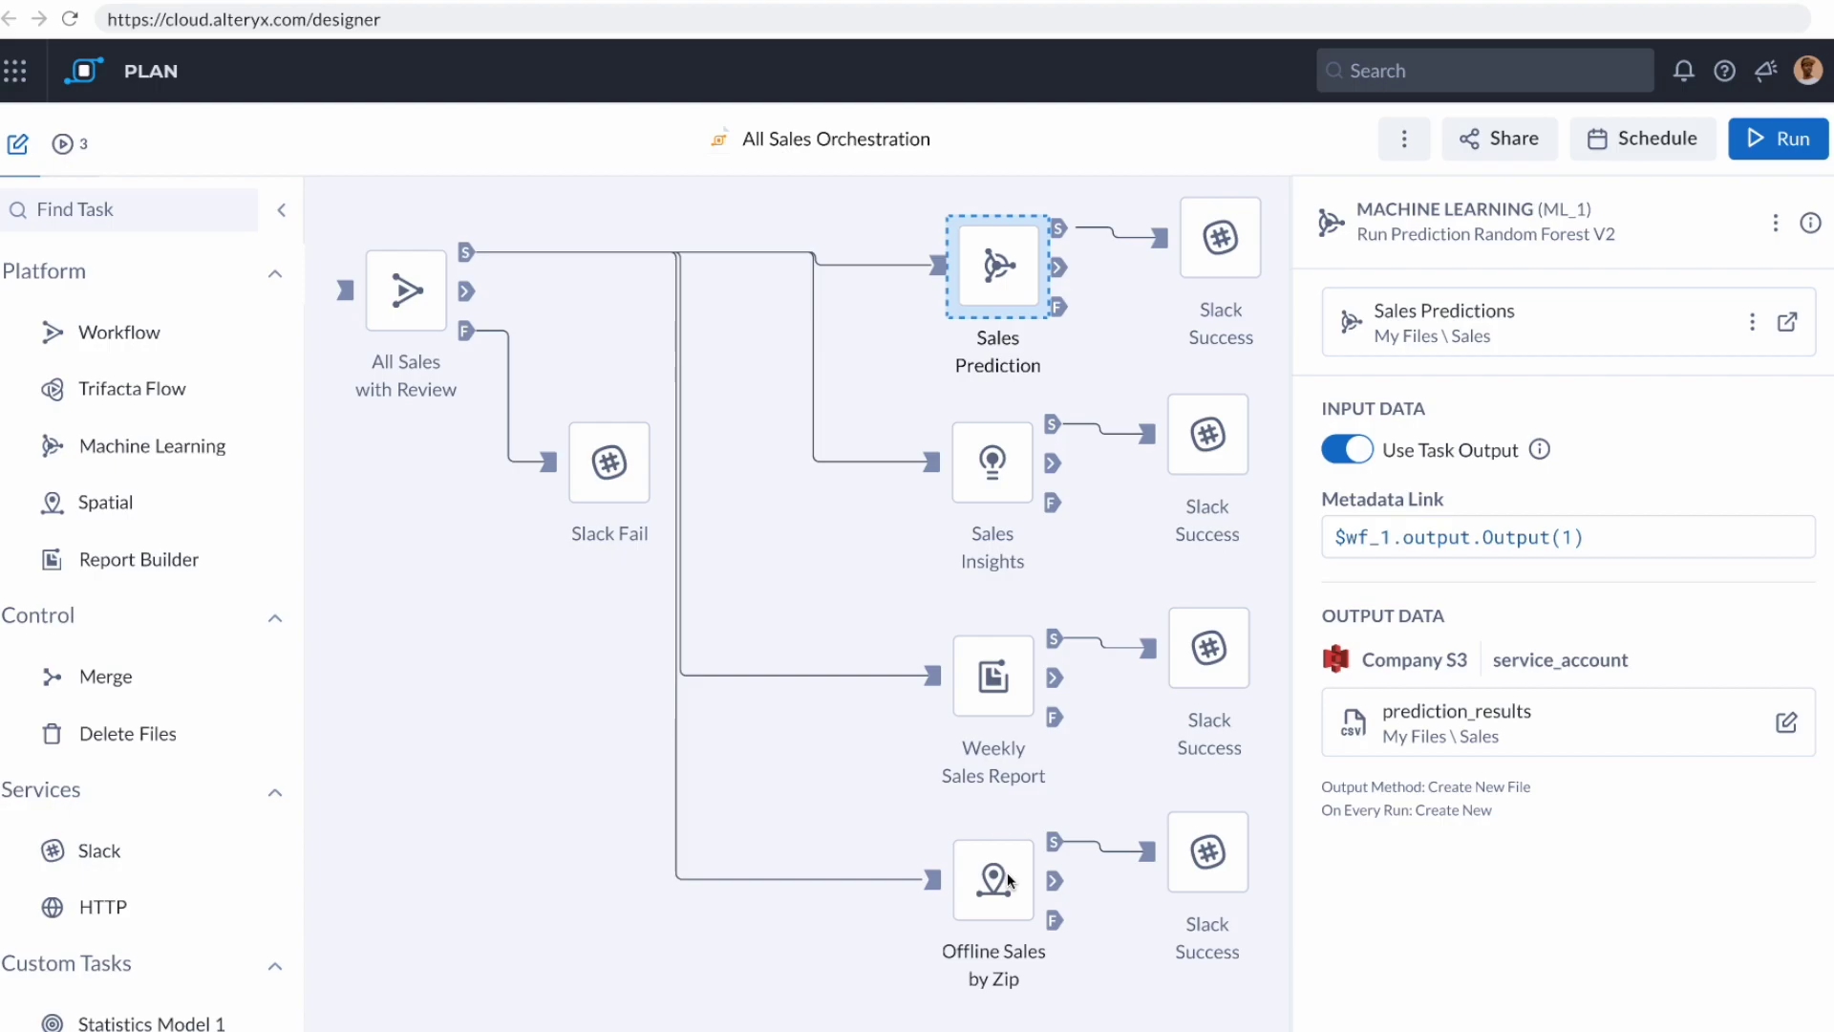
- Create a schedule for the plan, keeping the name All Sales Orchestration
left_click(1643, 139)
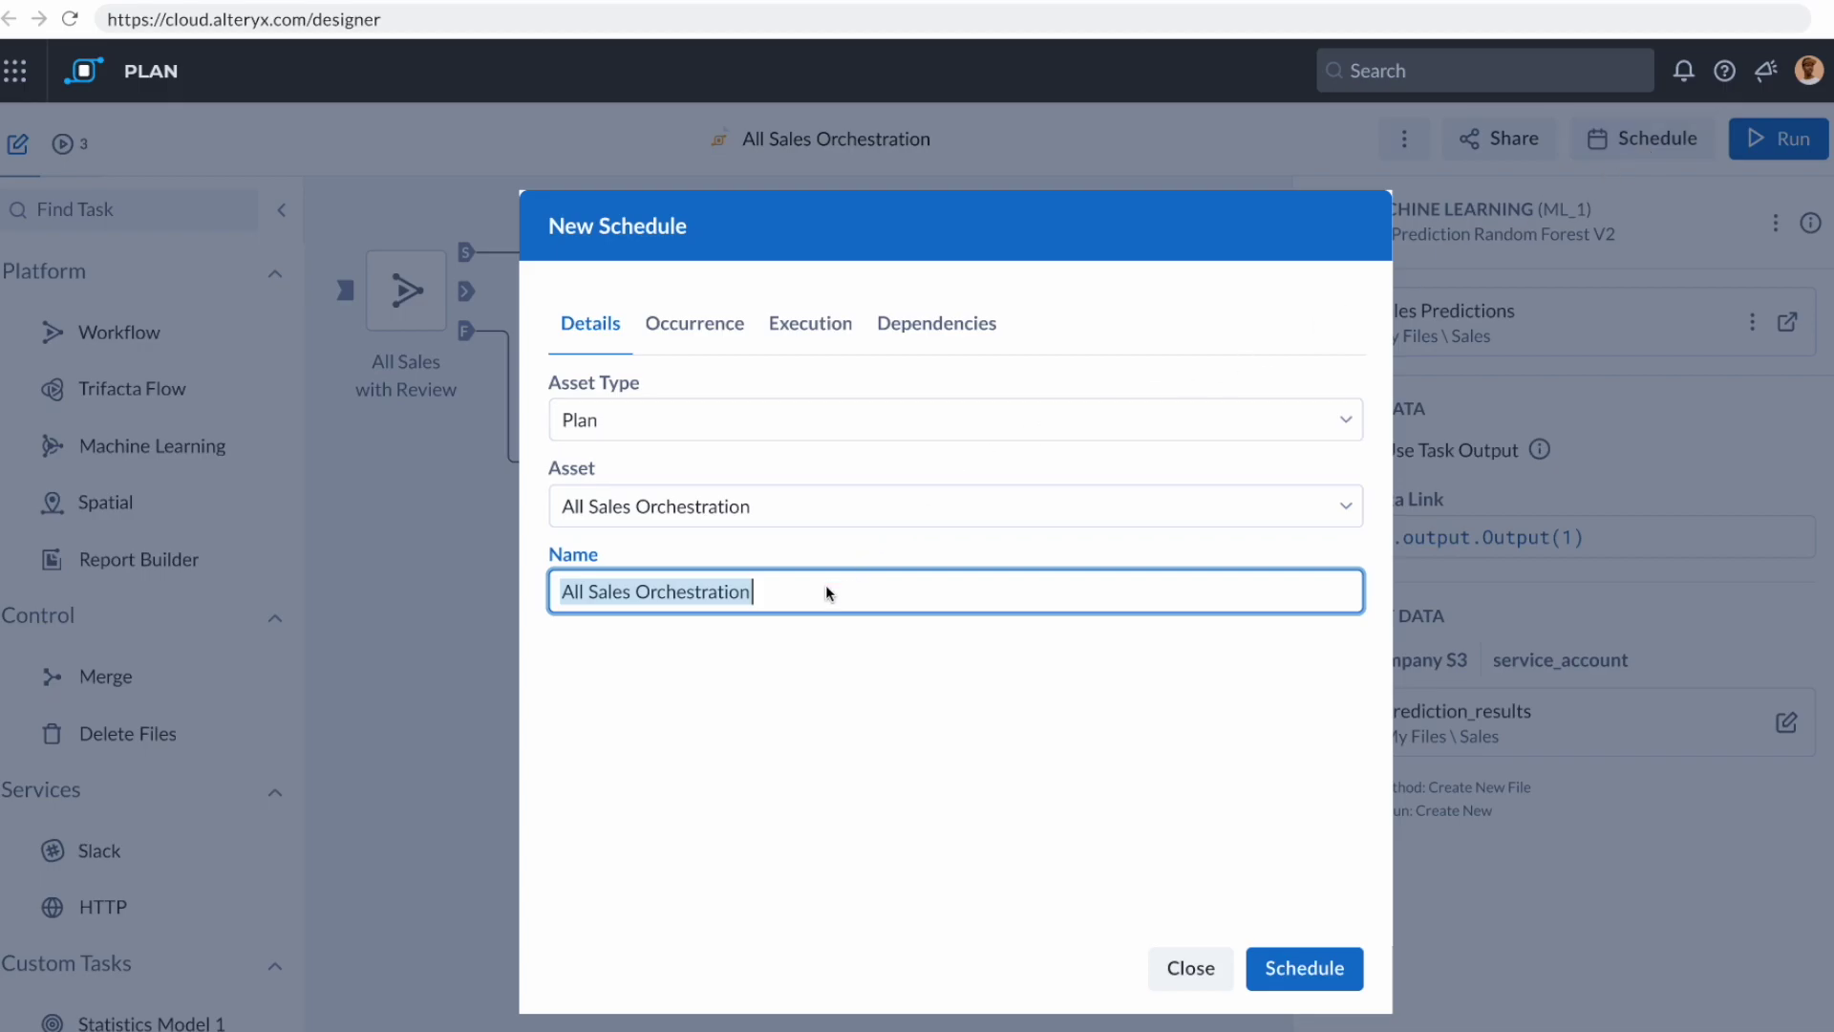
left_click(1301, 969)
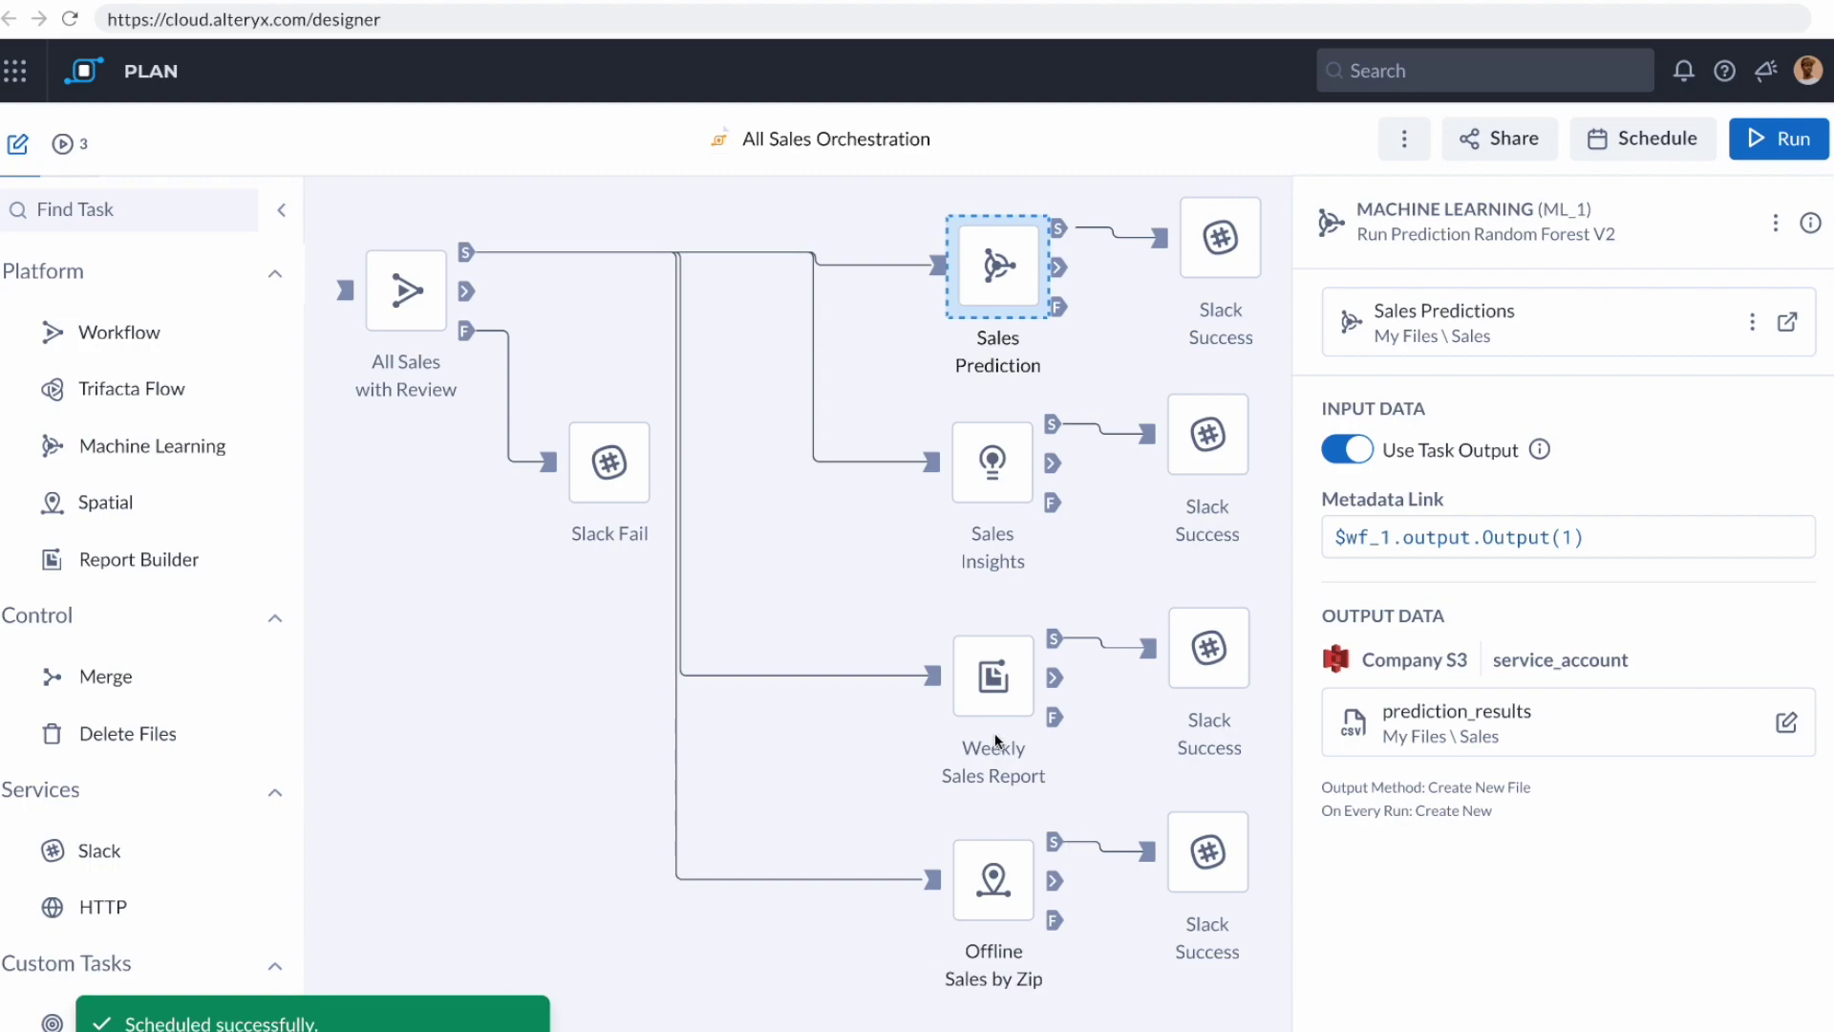
- Switch from the apps grid to App Builder to reach the Store Ratings Application
left_click(23, 76)
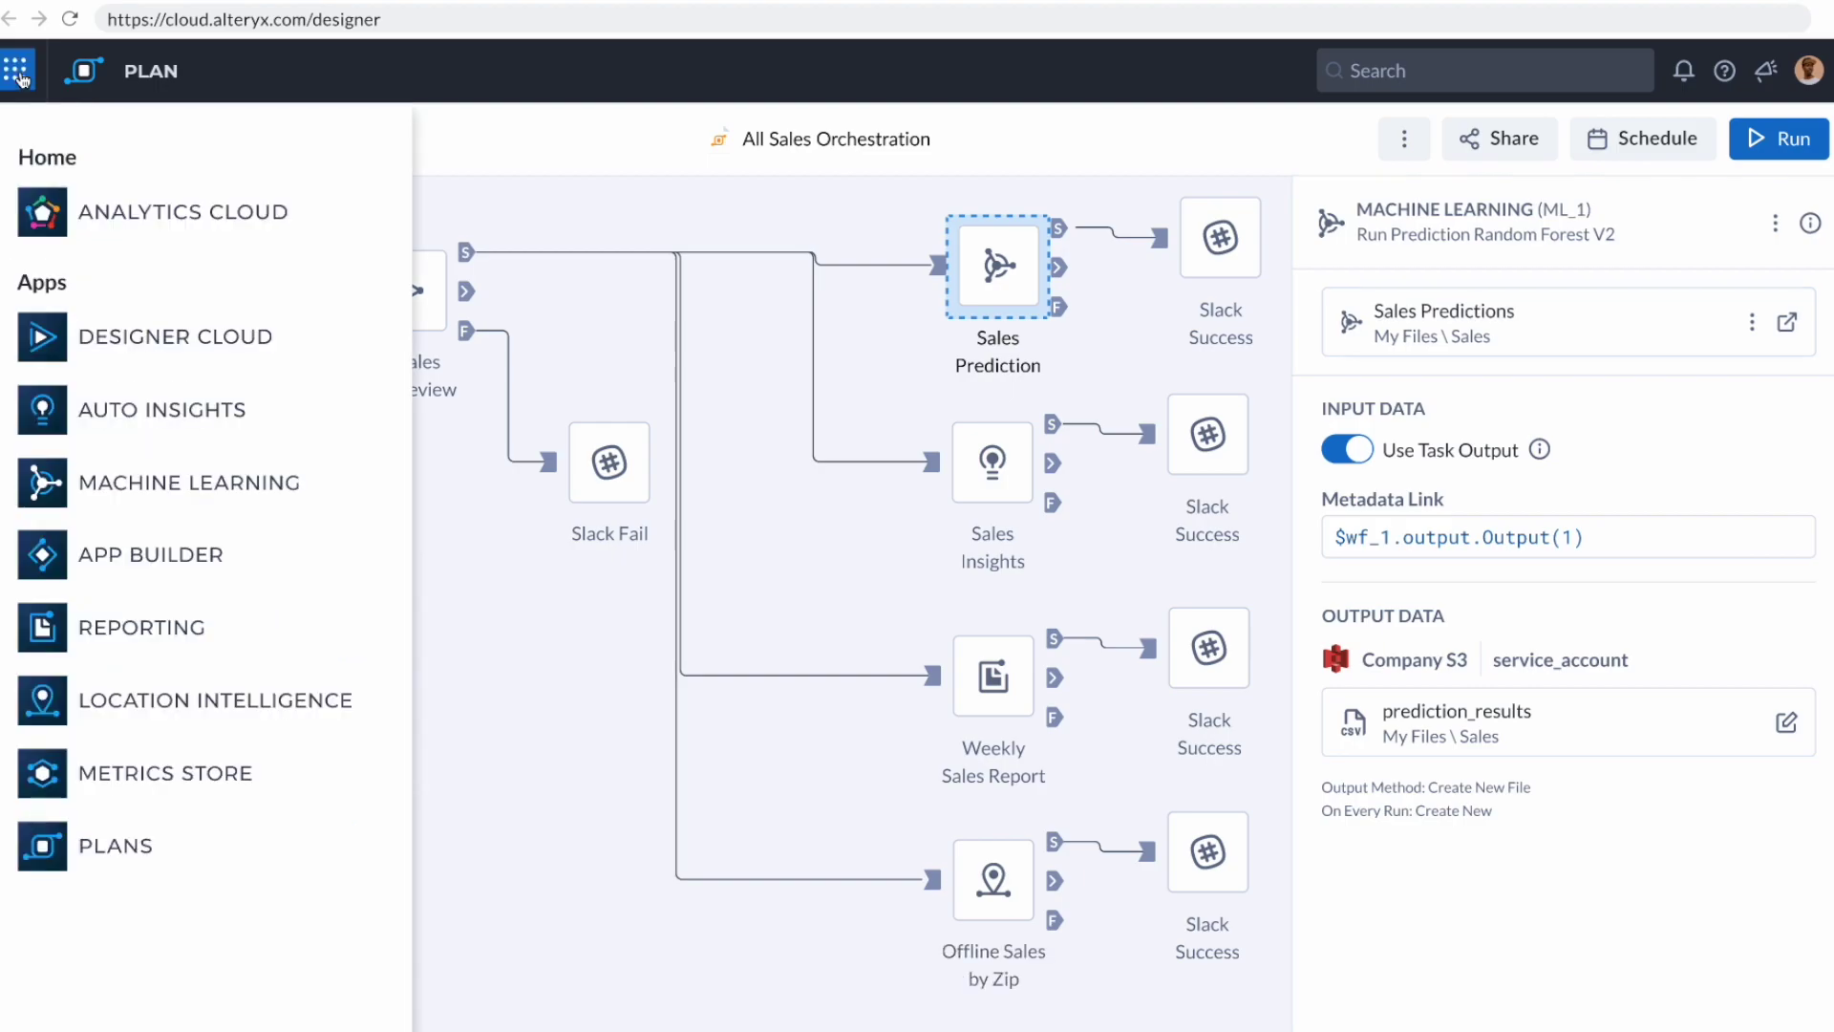
left_click(151, 576)
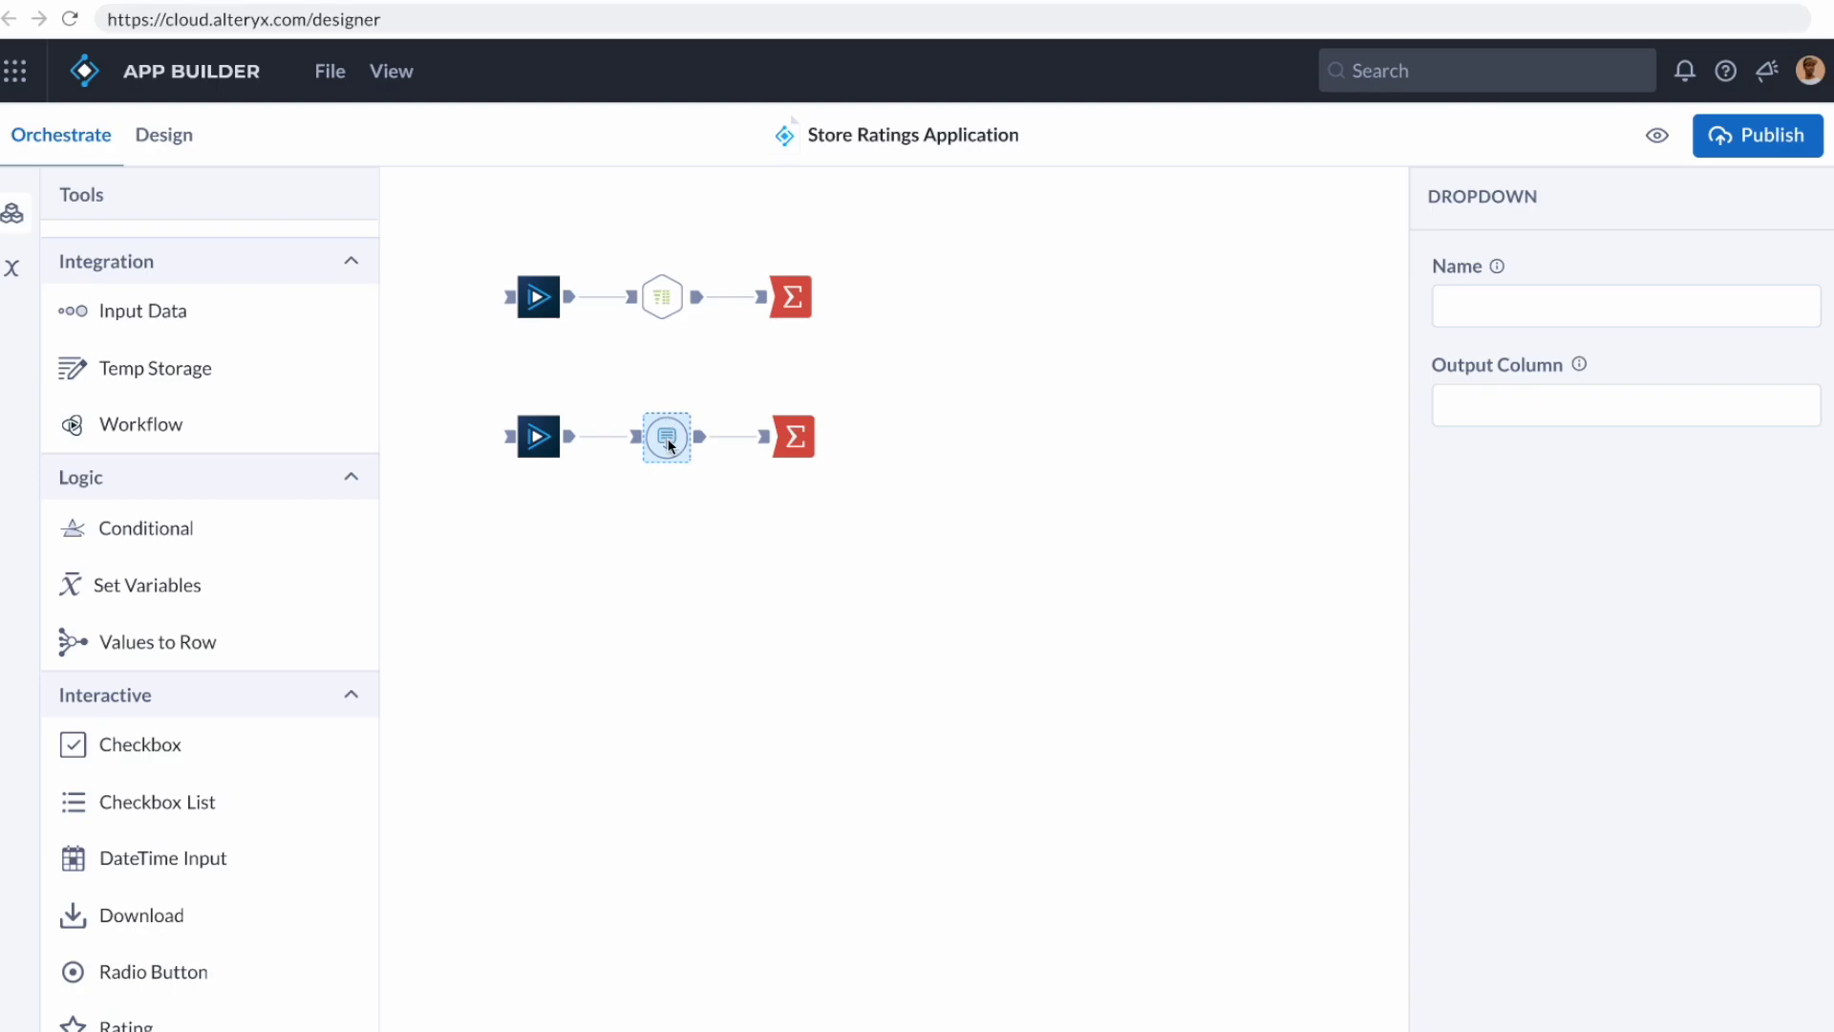
- Review the dropdown and table layout in Design, then publish the Store Ratings app
left_click(168, 136)
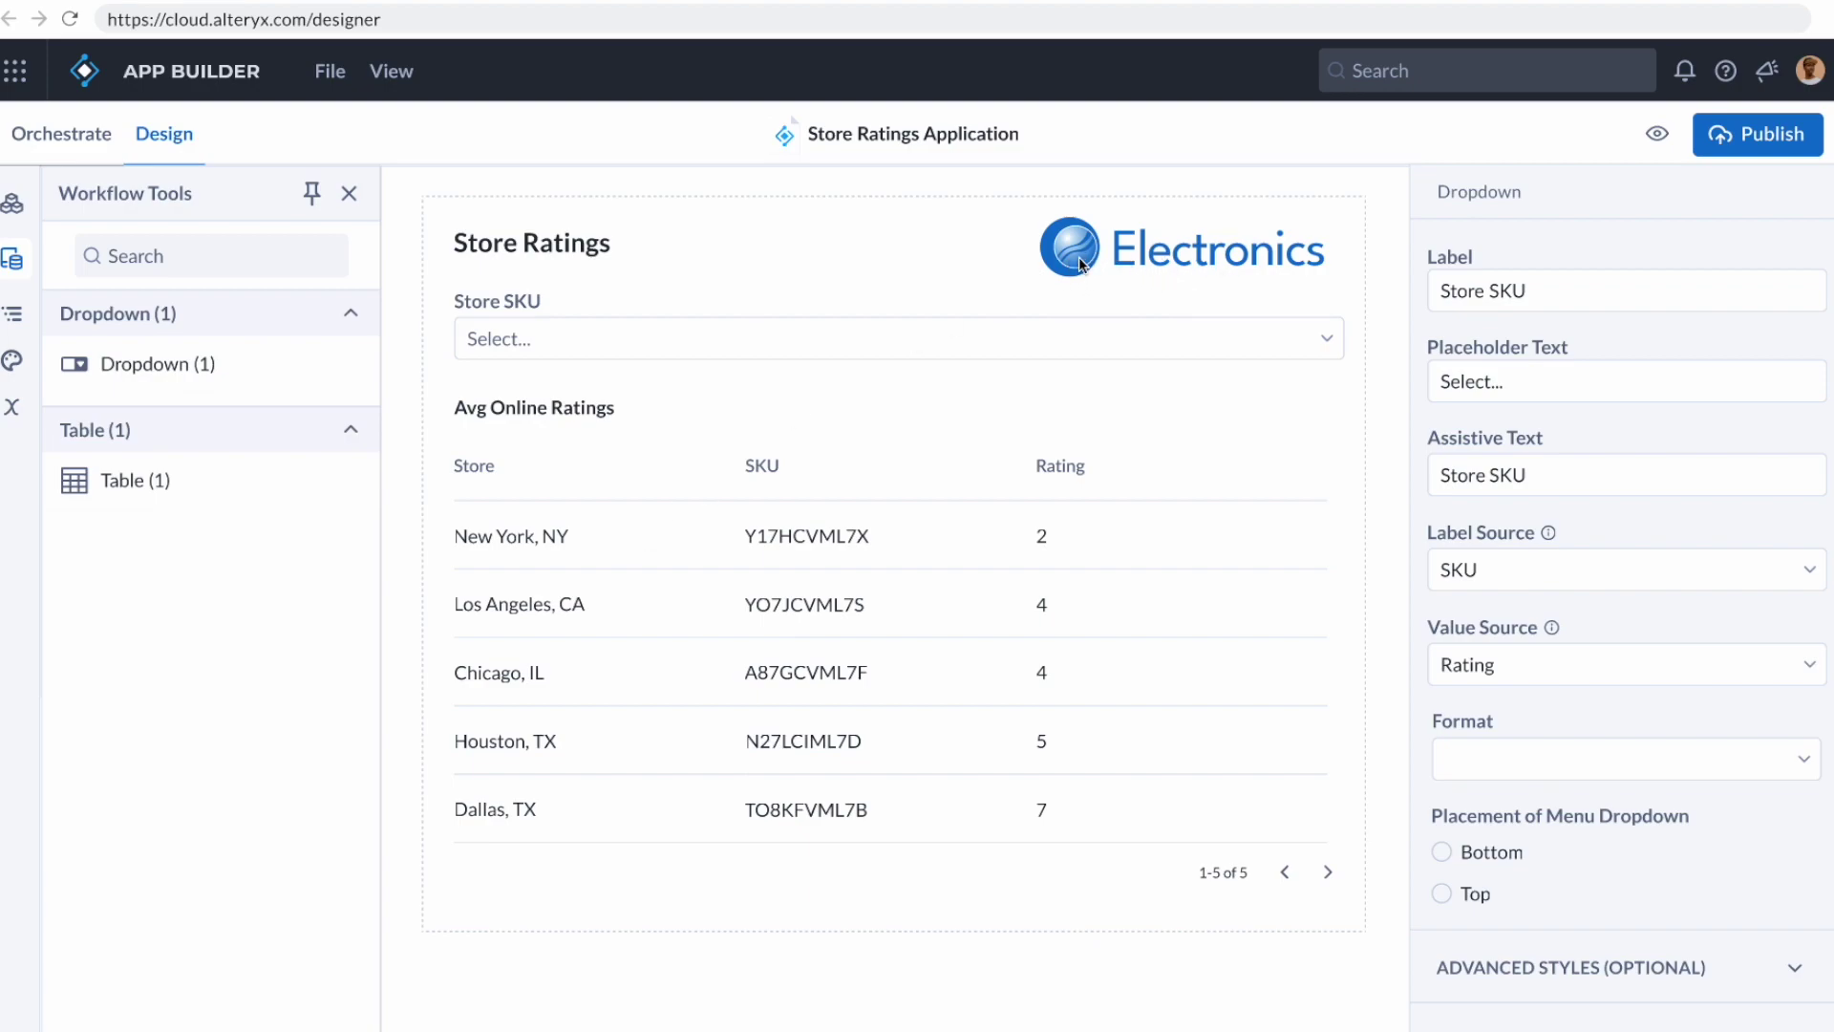
left_click(1727, 144)
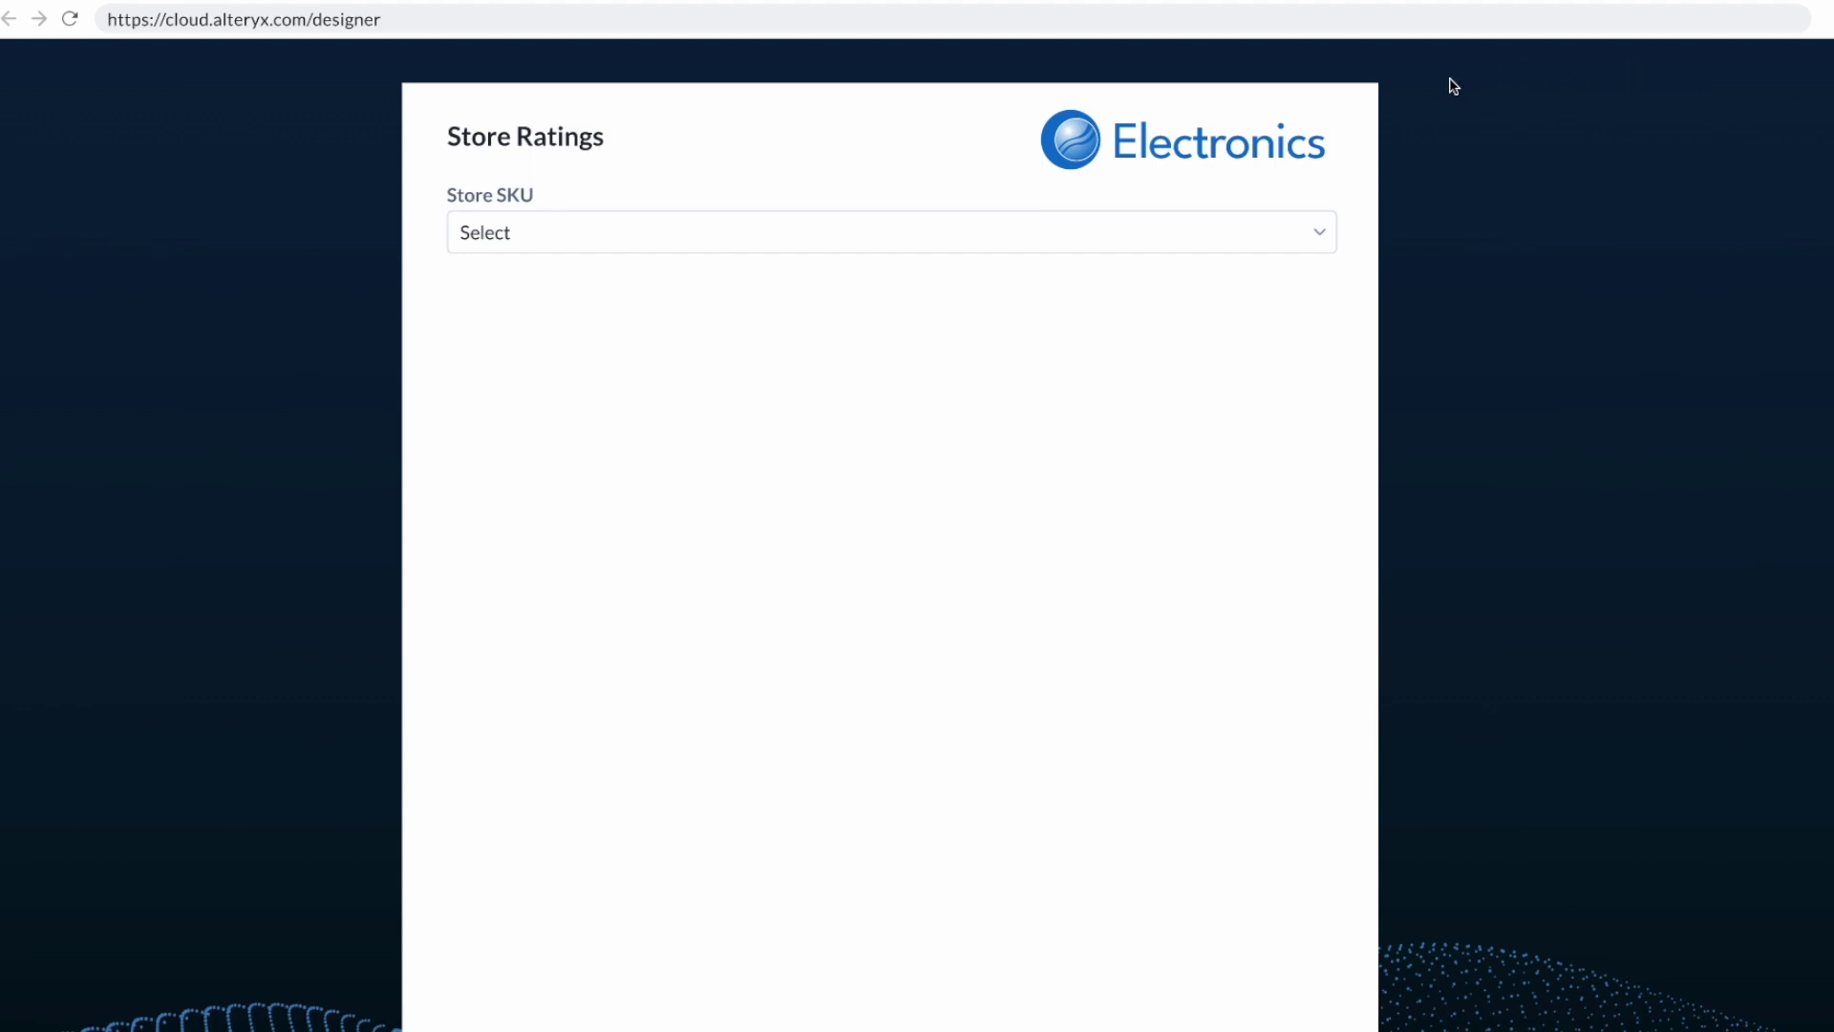
- Select Store SKU Y17HCVML7X to show New York, NY's average online rating of 2
left_click(1301, 234)
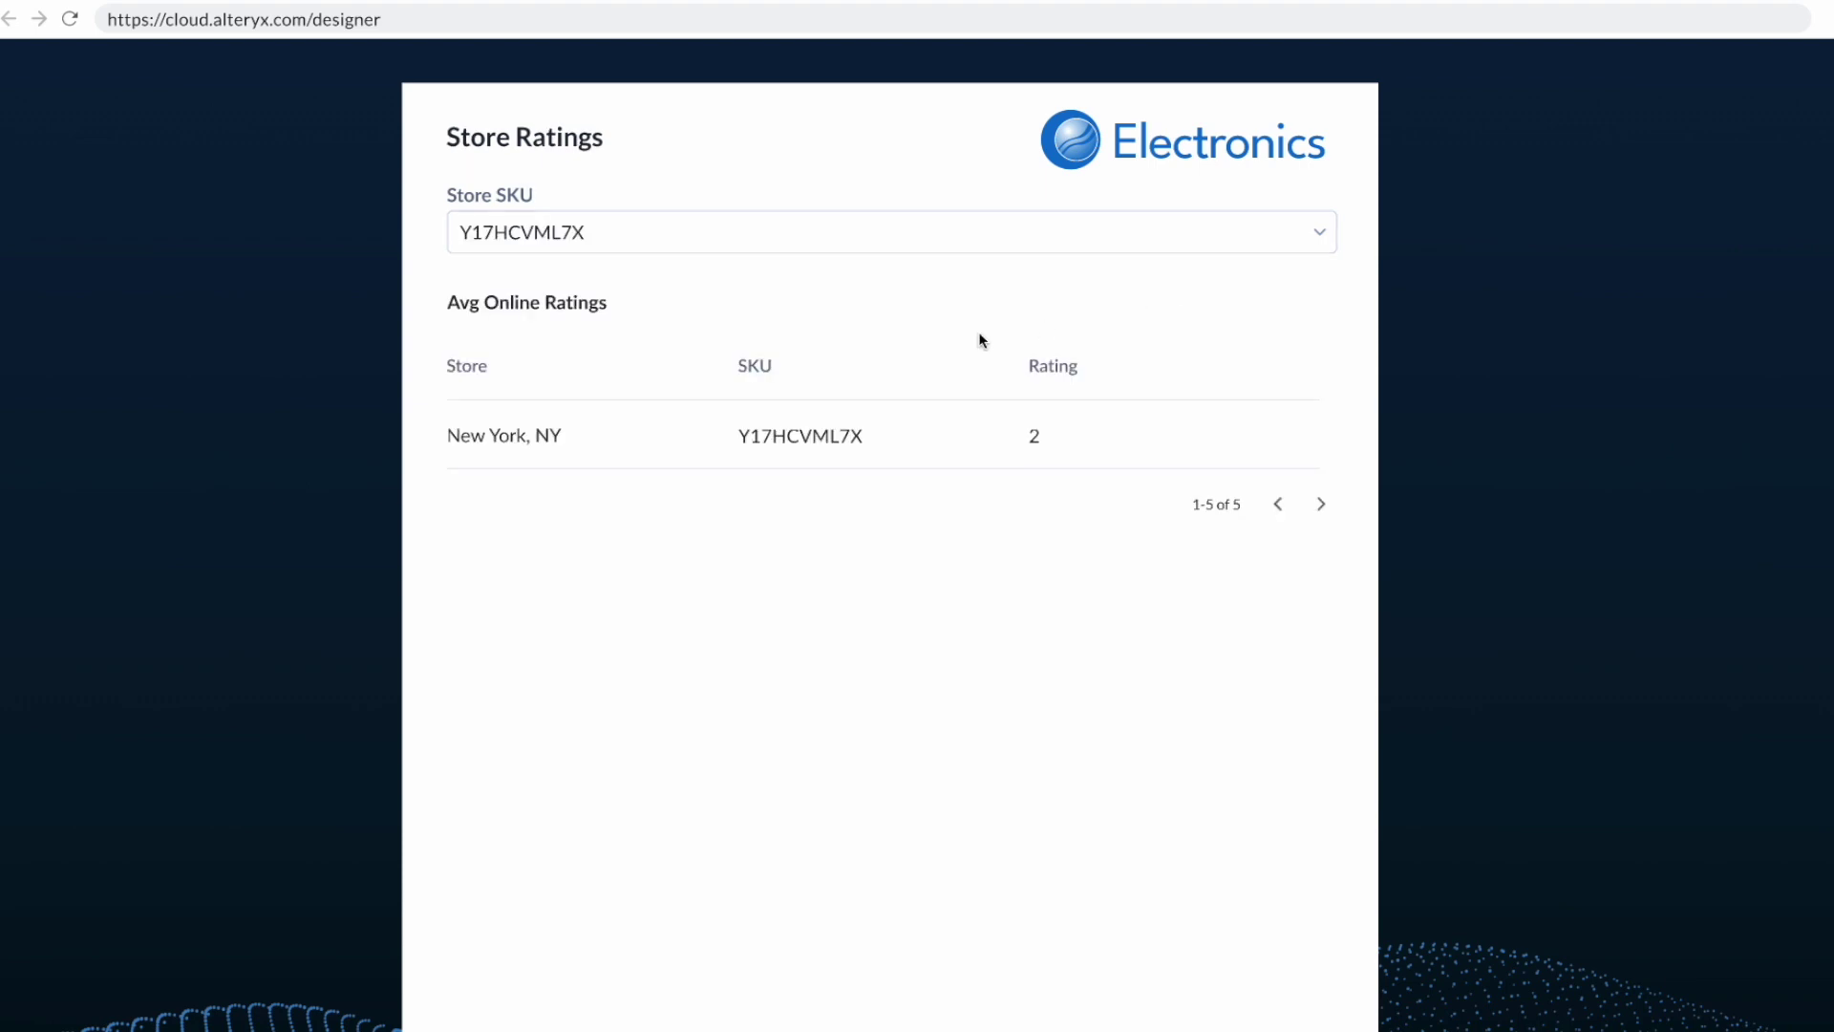